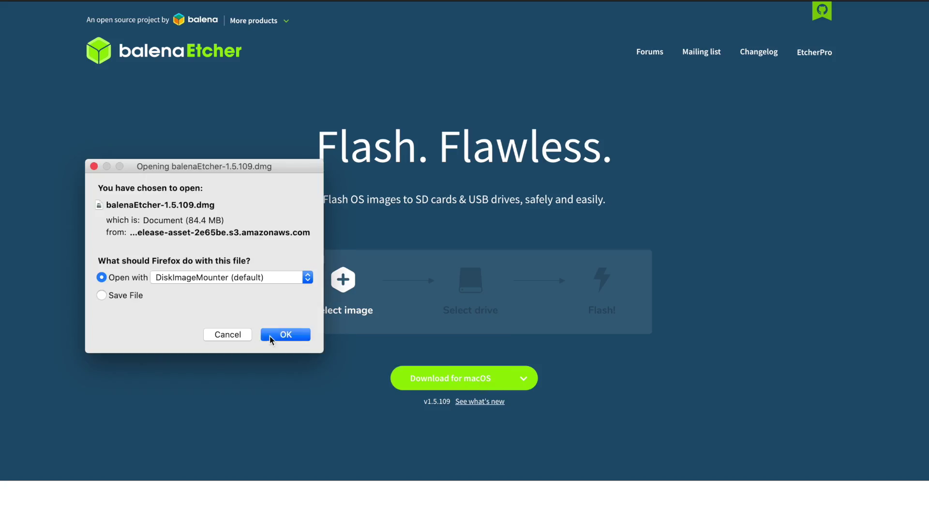
Download the Kali Linux 2020.3 live amd64 ISO and save it to disk.
left_click(270, 336)
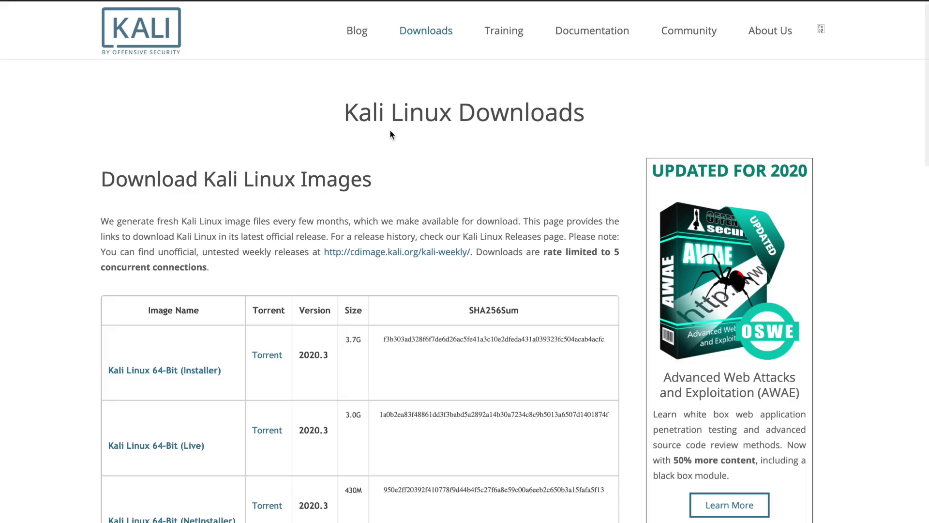
scroll(58, 349, "down", 7)
left_click(155, 266)
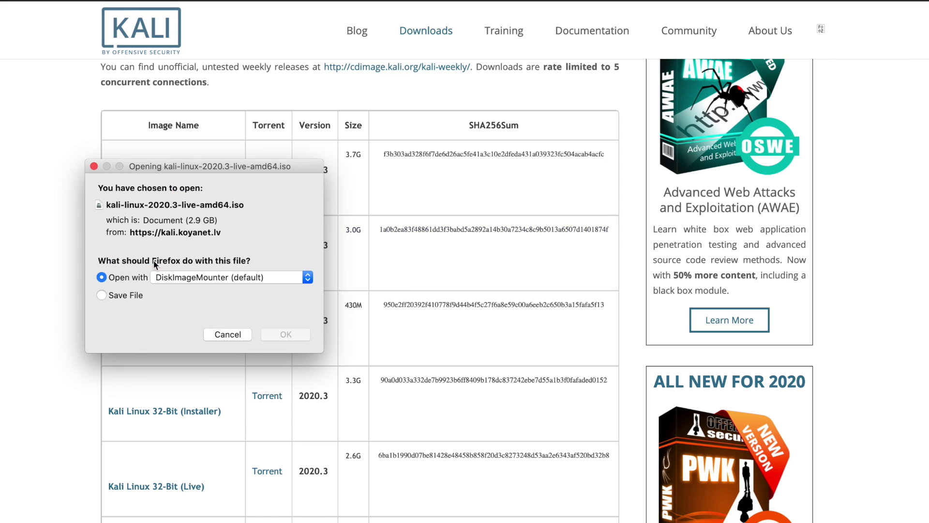
left_click(103, 298)
left_click(284, 333)
left_click(794, 341)
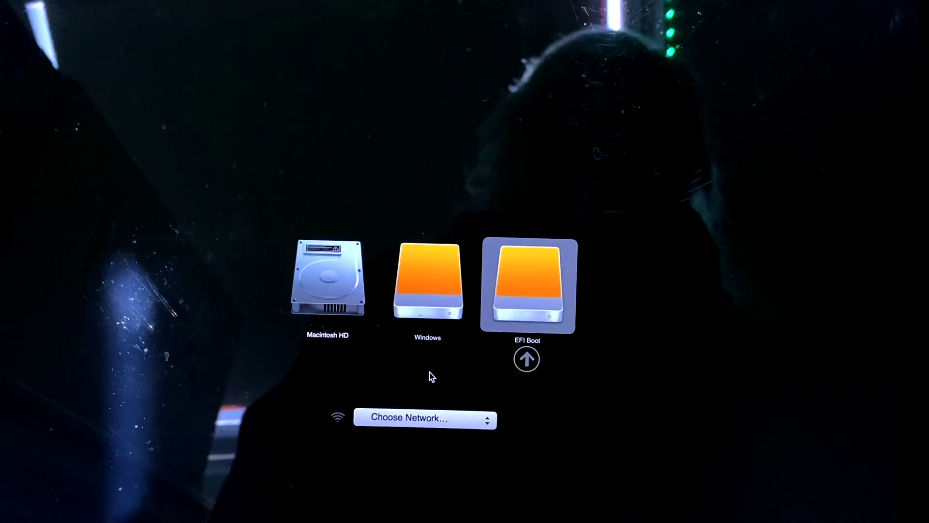
Boot the Mac from the EFI Boot USB drive in the startup picker.
key("Left")
key("Right")
key("Return")
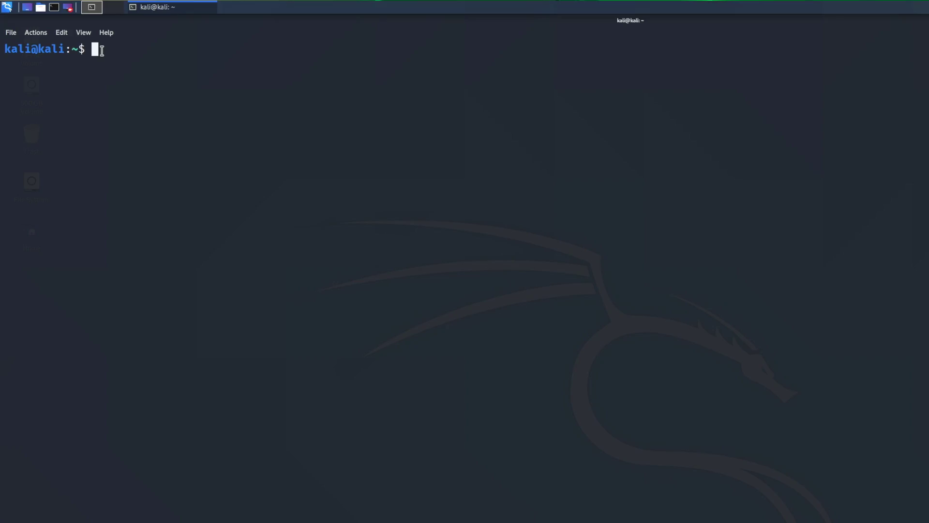
Run whoami, then print /etc/passwd with sudo cat.
type("whoami")
key("Return")
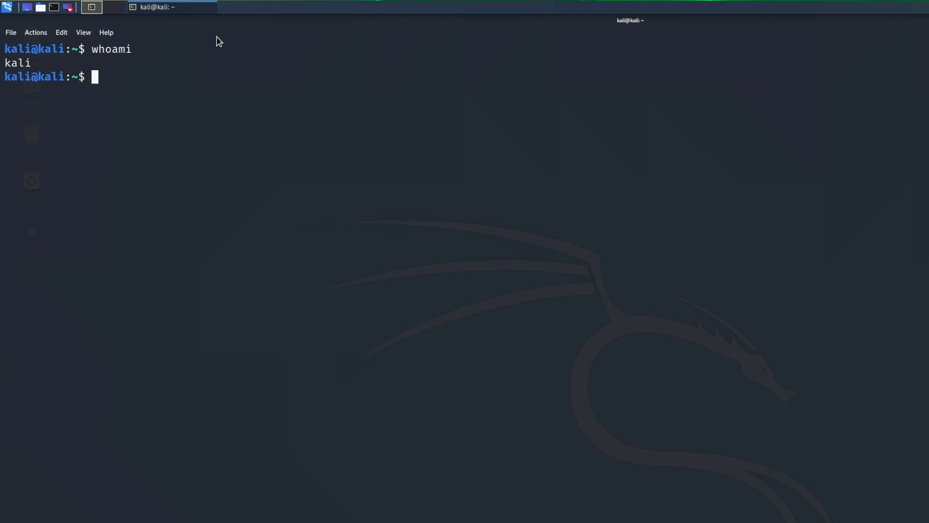
type("cat")
key("BackSpace")
key("BackSpace")
key("BackSpace")
key("BackSpace")
type("sudo cat /etc")
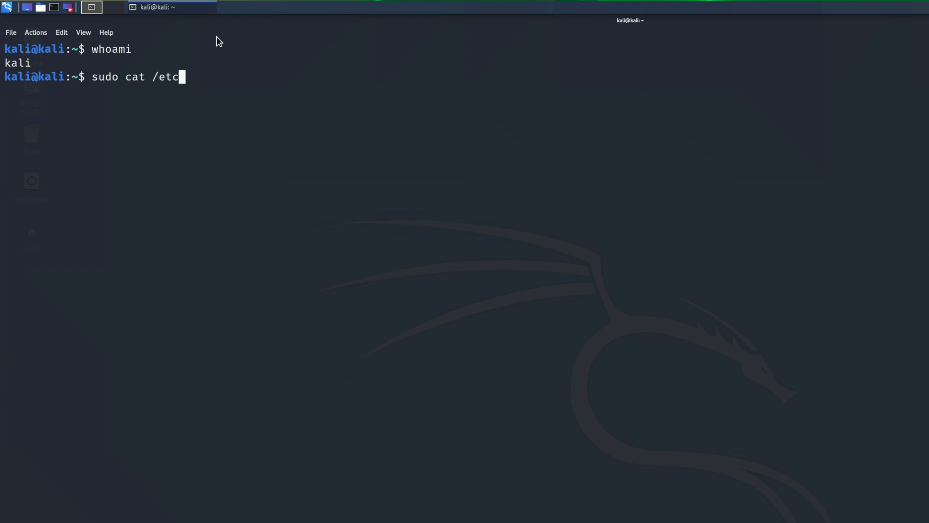
type("/passwd")
key("Return")
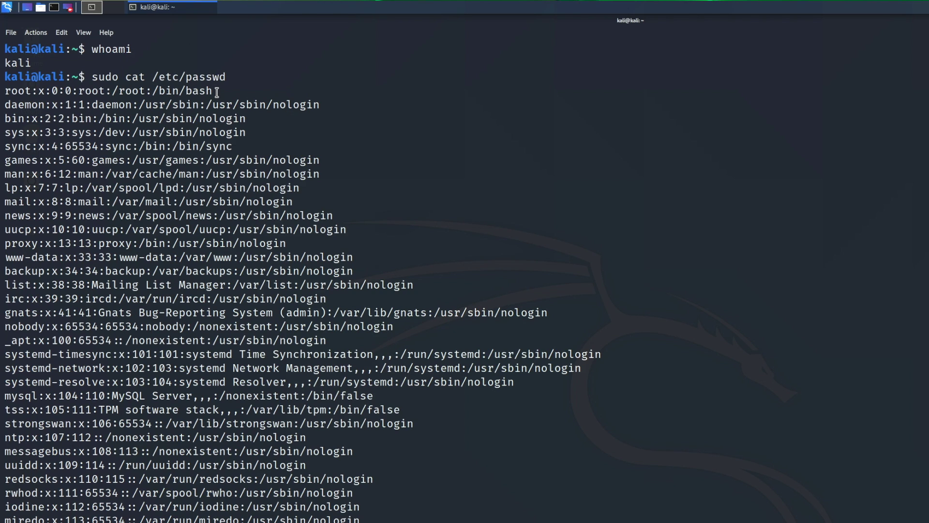
left_click_drag(209, 91, 1, 90)
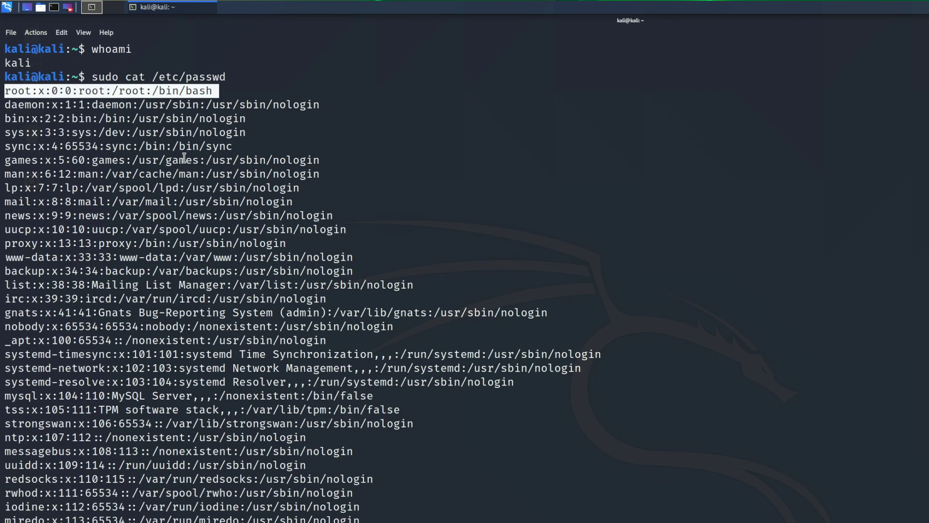
Print /etc/group with sudo cat, then clear the terminal.
type("sudo cat /etc")
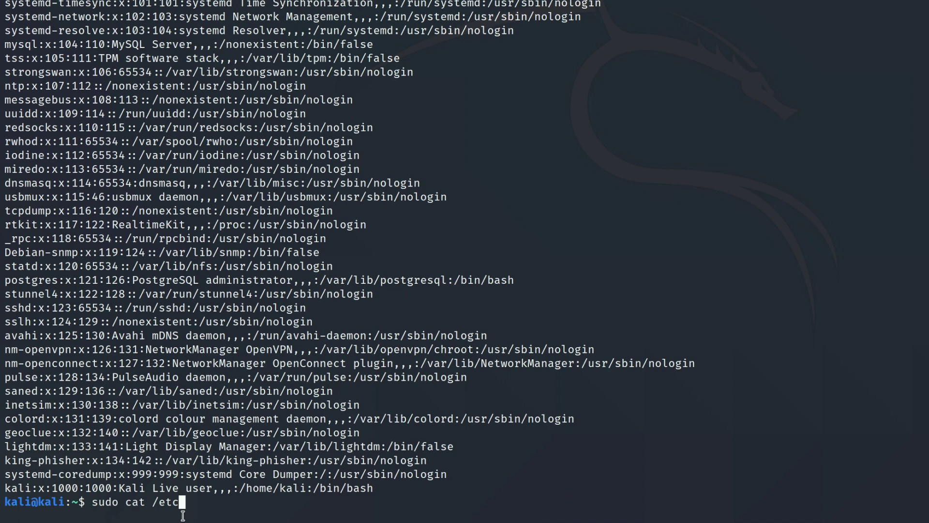
type("/group")
key("Return")
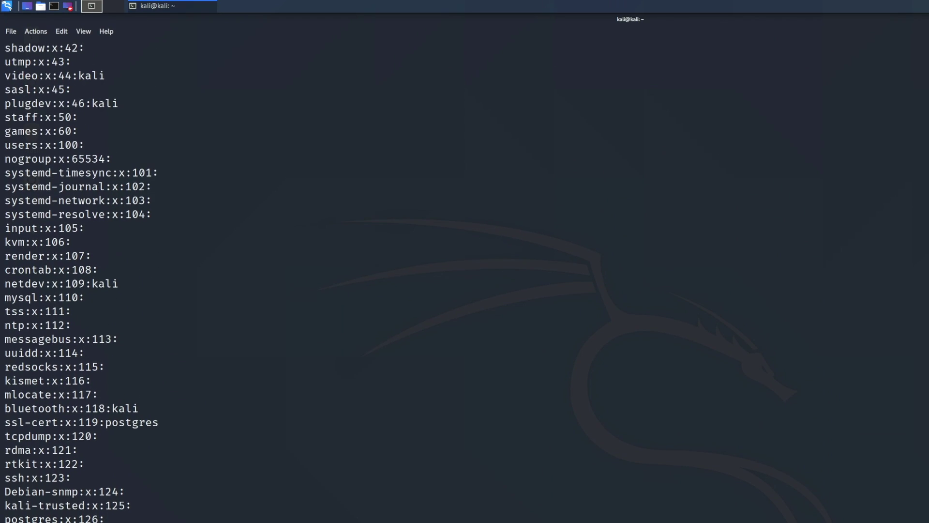
scroll(37, 310, "up", 20)
scroll(36, 309, "down", 7)
left_click_drag(71, 131, 2, 131)
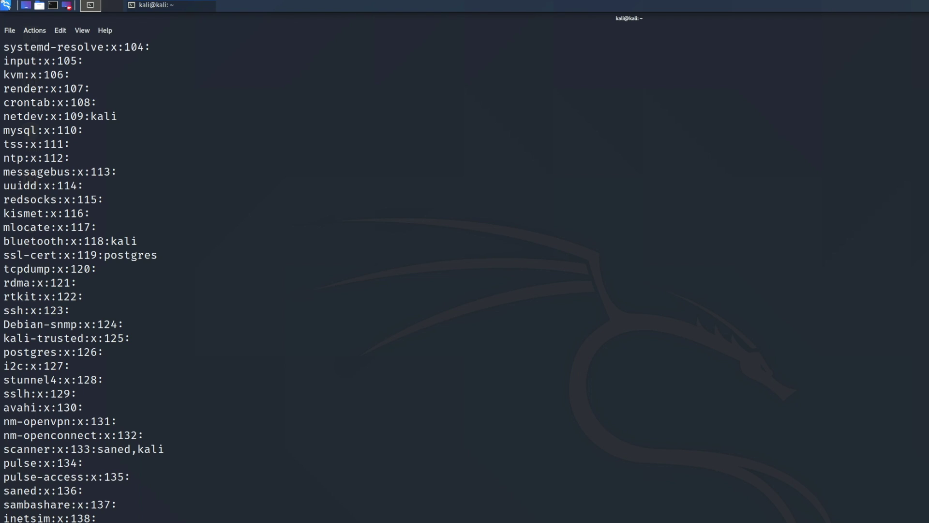
key("ctrl+l")
type("passwd ka")
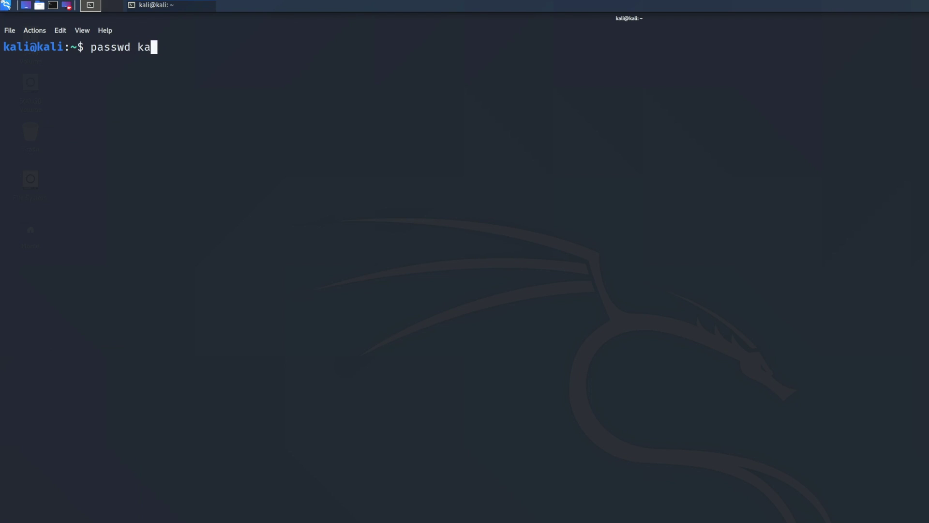
type("li")
Change the kali user's password with passwd kali.
key("Return")
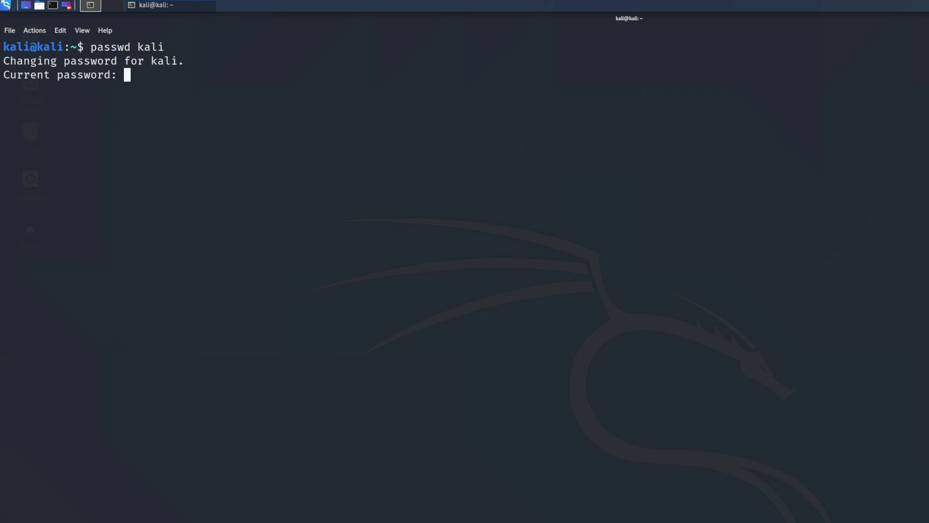
key("Return")
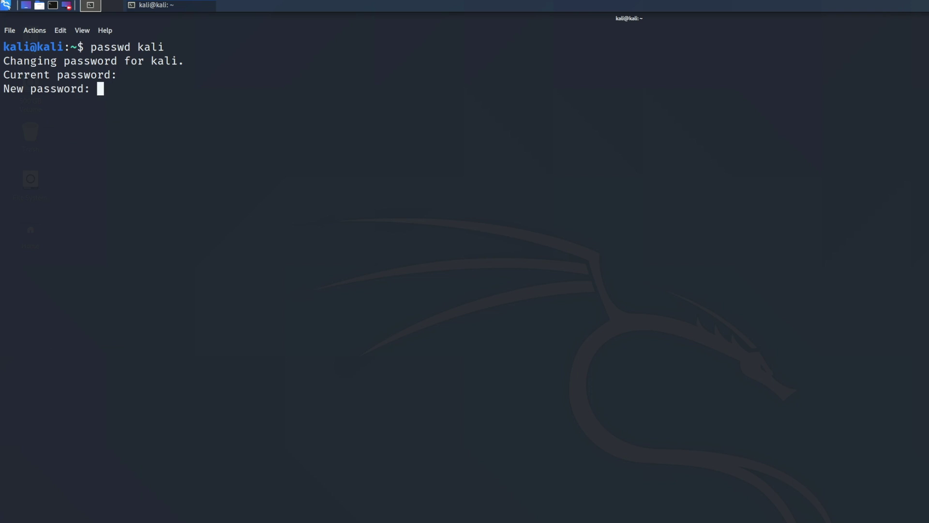
key("Return")
key("Return")
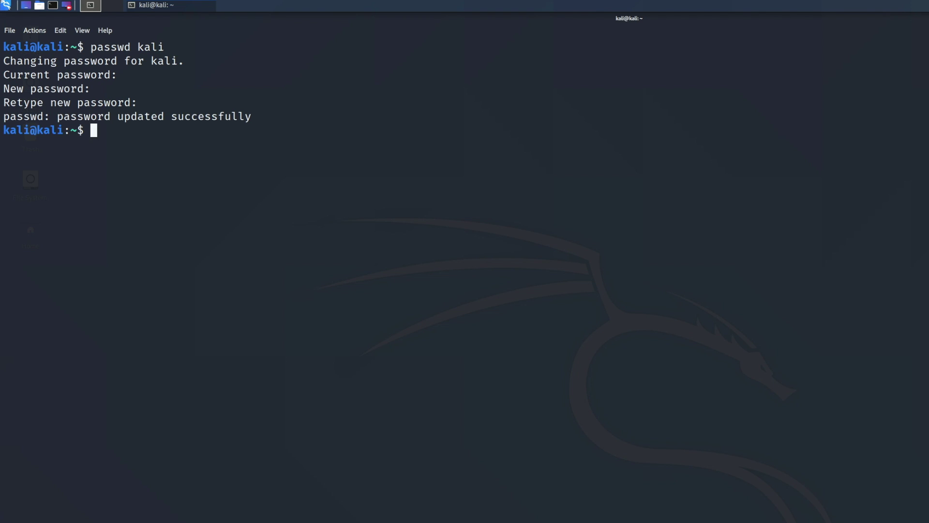
type("sudo -i")
key("Return")
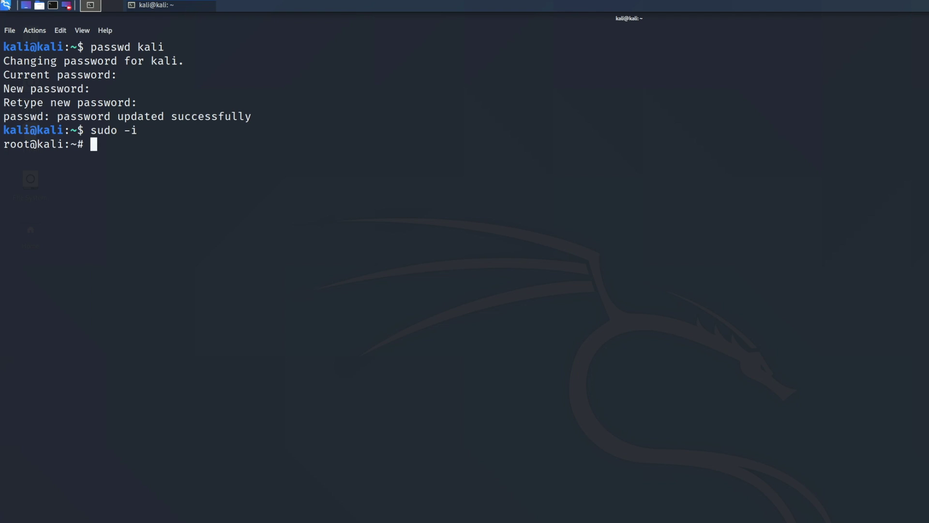
Set a new root password with passwd root from the sudo -i shell.
type("passwd roo")
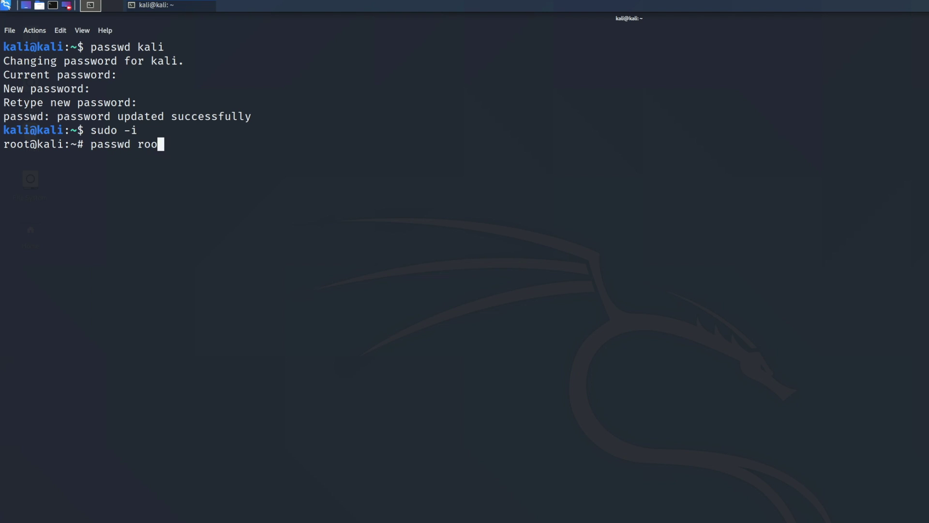
type("t")
key("Return")
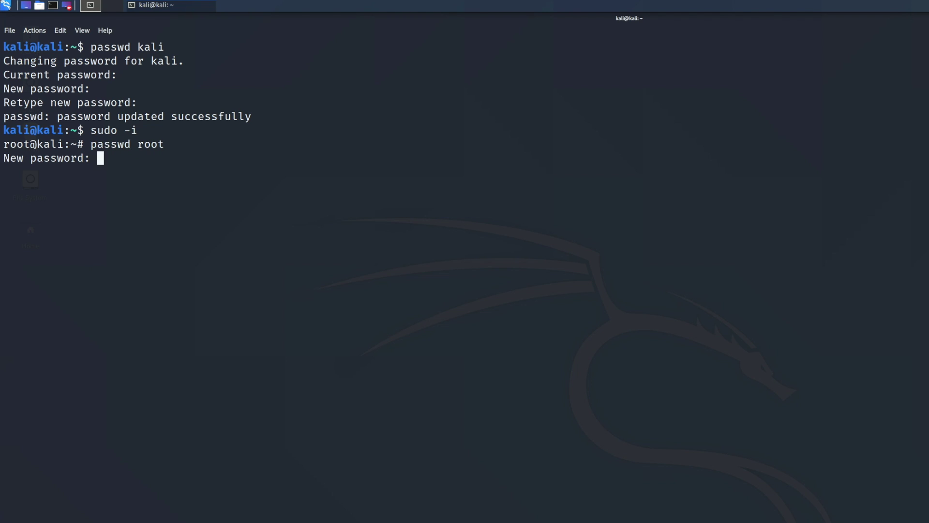
key("Return")
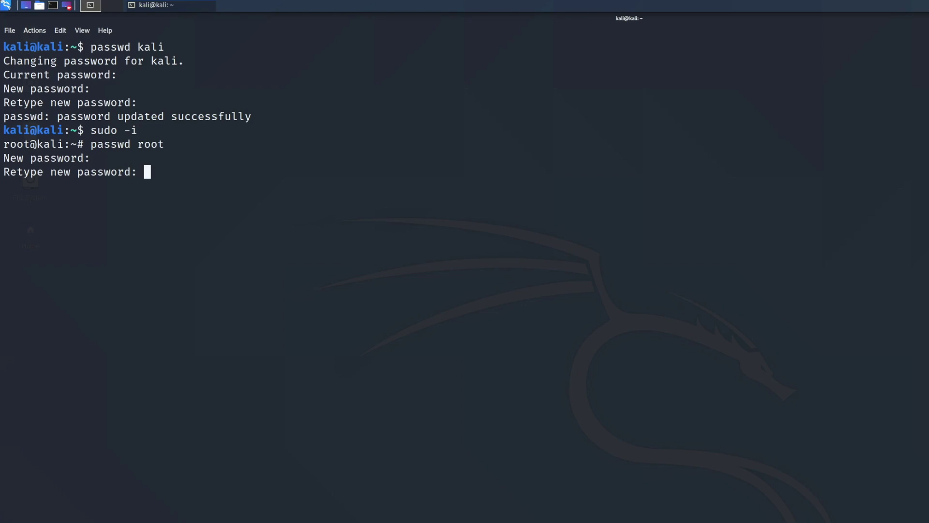
key("Return")
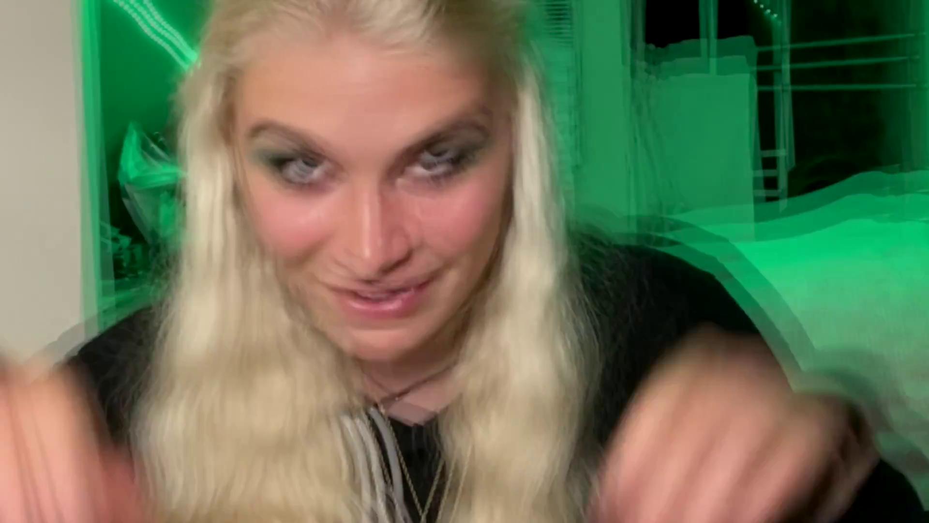
List all disks with sudo fdisk -l, identifying the 57.34 GiB Cruzer Glide as /dev/sdb.
type("sudo")
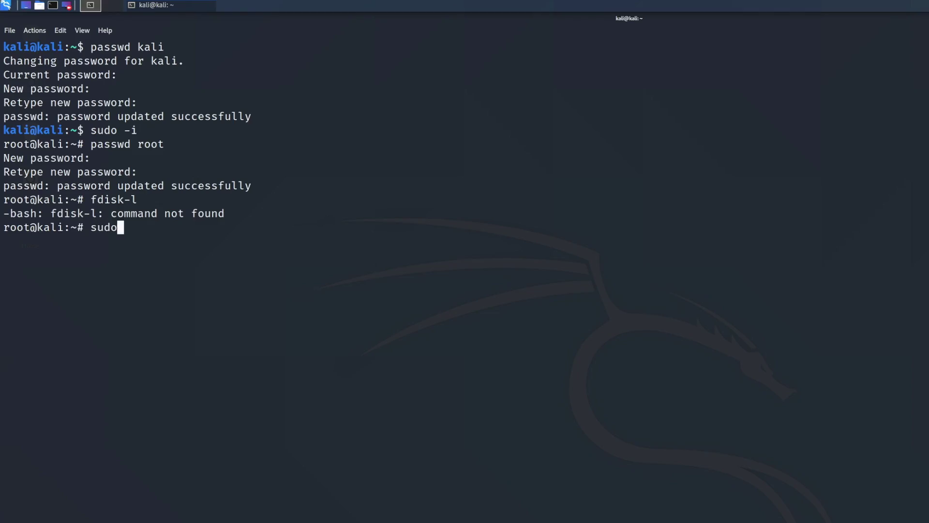
type(" fdisk -l")
key("Return")
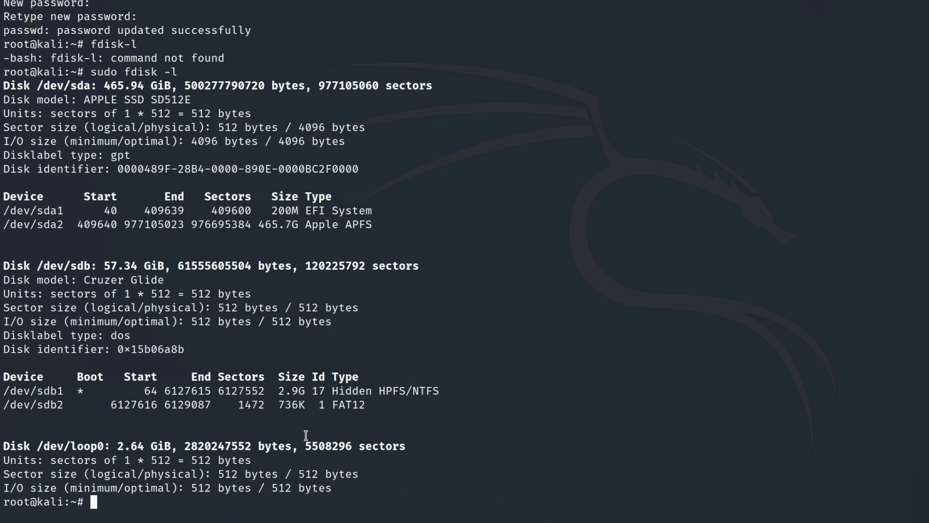
type("sudo f")
type("disk /dev/sdb")
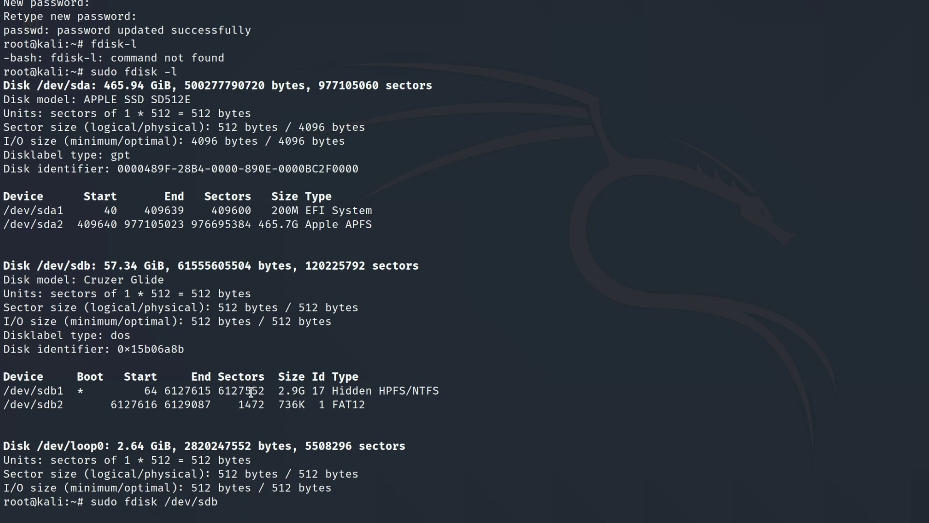
Create a default primary partition 3 (54.4 GiB) on /dev/sdb and write the table.
key("Return")
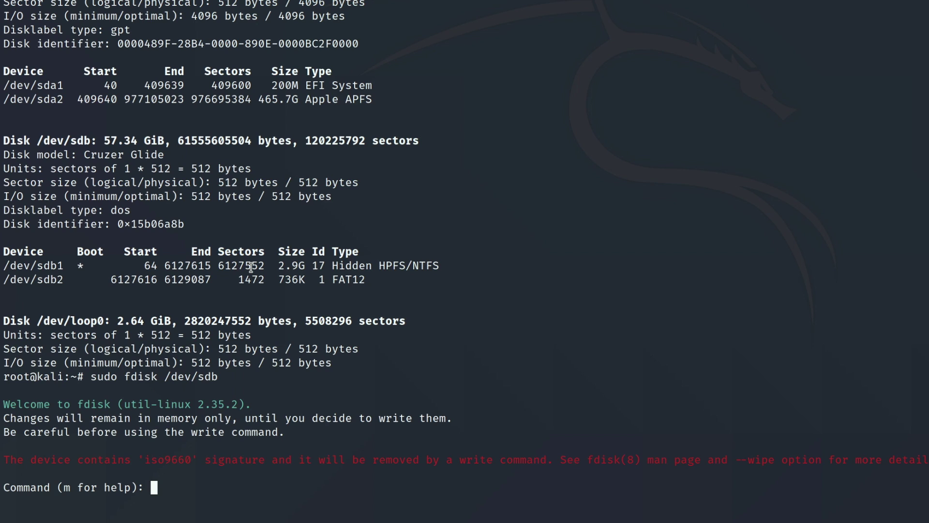
type("n")
key("Return")
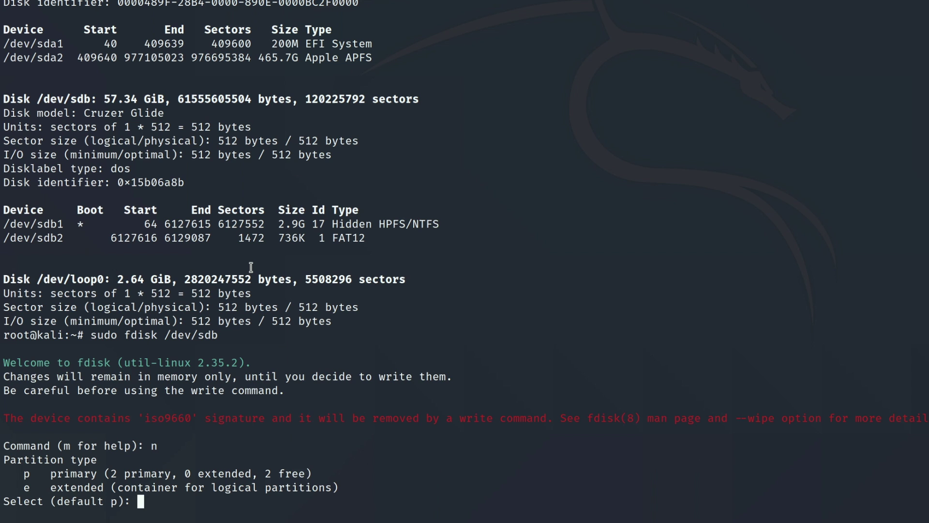
key("Return")
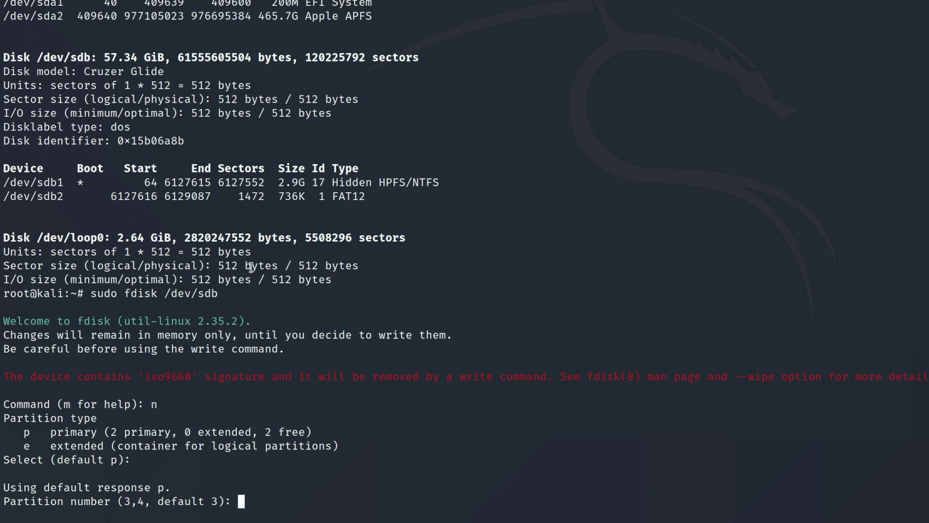
key("Return")
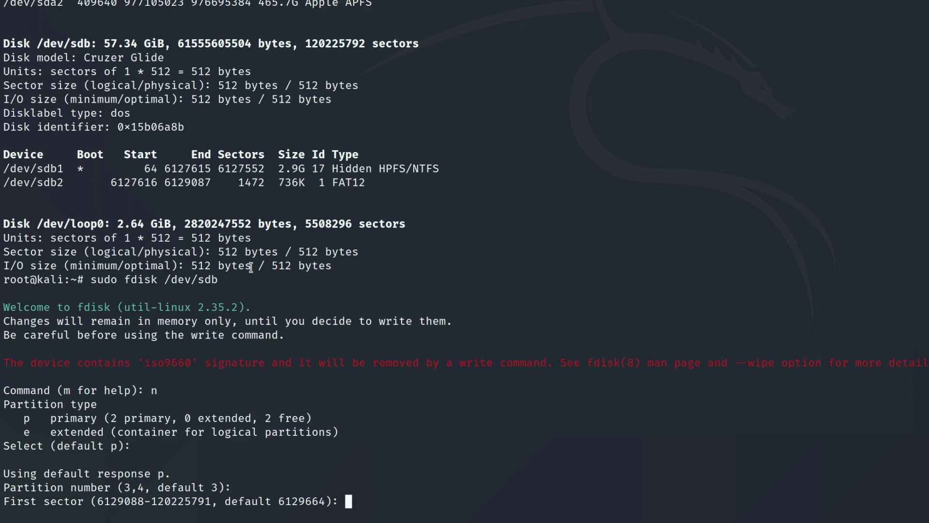
key("Return")
key("Return")
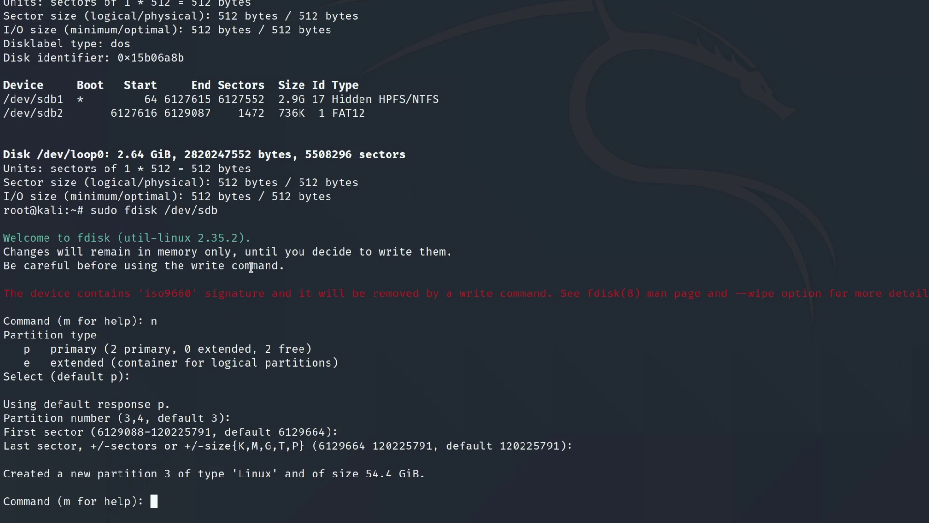
type("w")
key("Return")
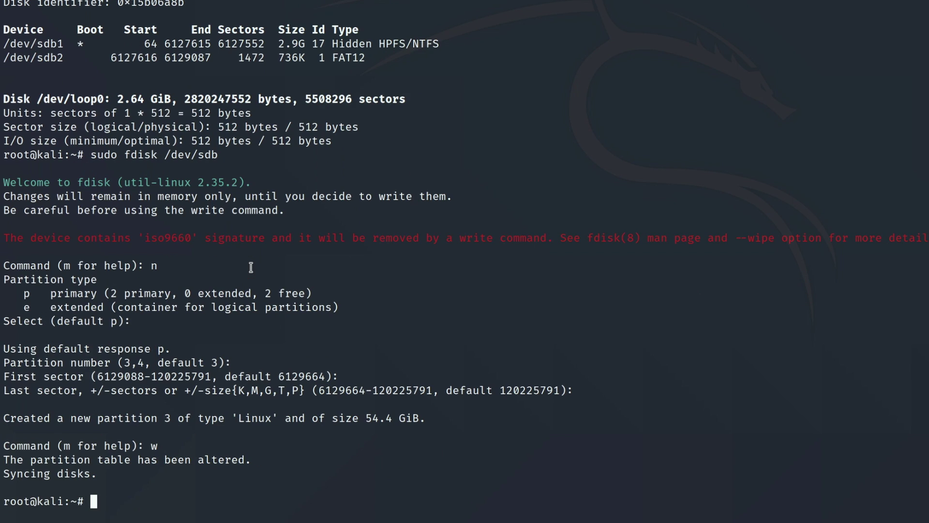
type("sudo fdisk -l")
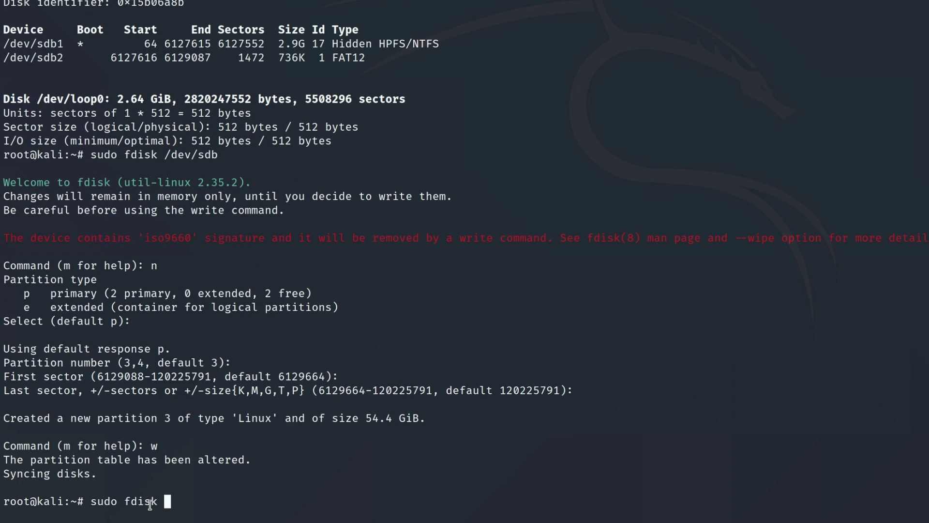
Confirm the new /dev/sdb3 and format it as ext4 labelled persistence.
key("Return")
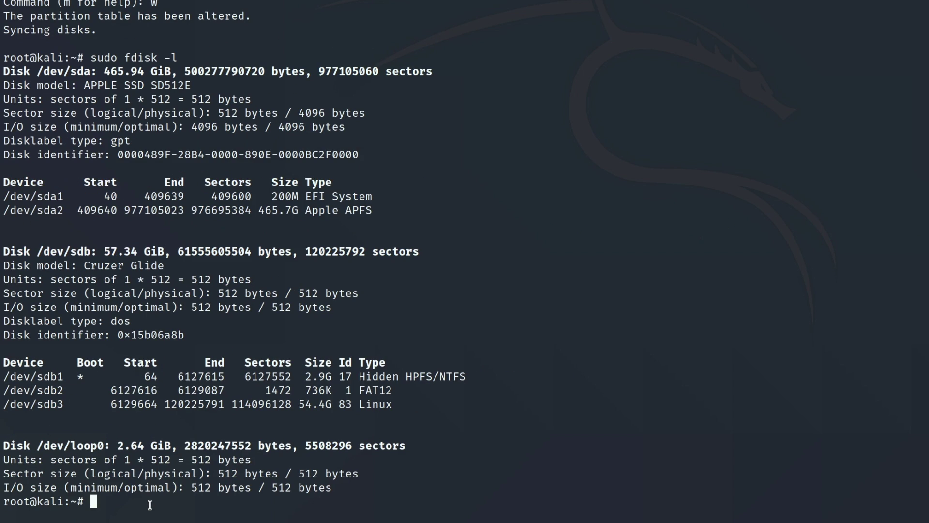
left_click_drag(403, 404, 45, 408)
left_click(180, 507)
type("mkfs.ext4 -L per")
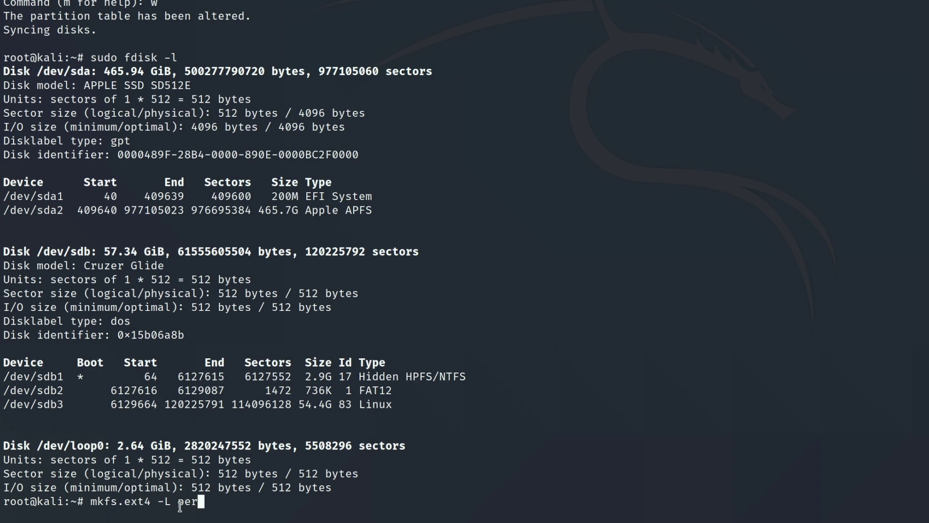
type("sistence /d")
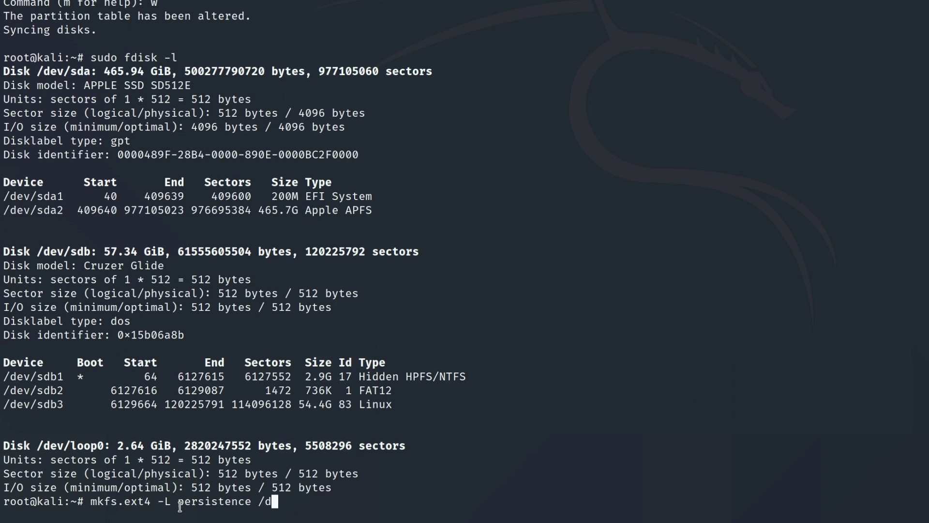
type("ev/sdb3")
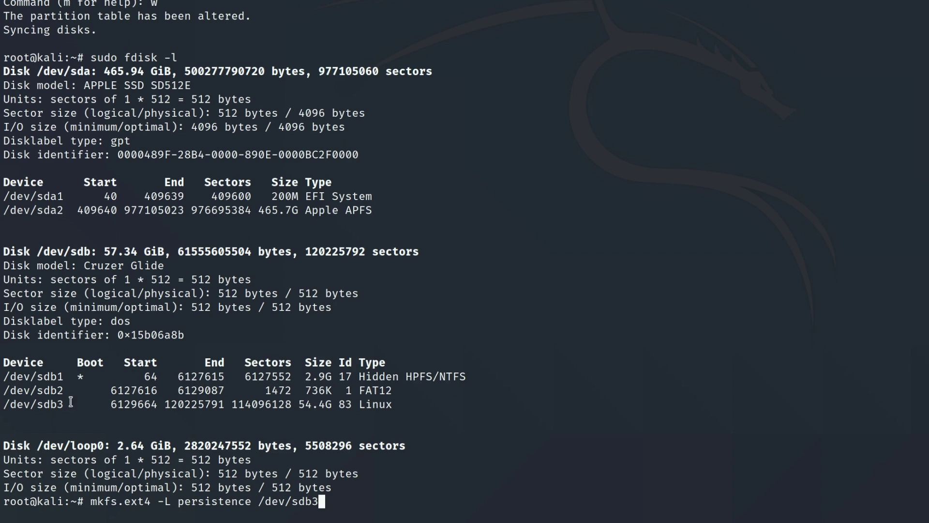
left_click_drag(71, 405, 3, 405)
key("Return")
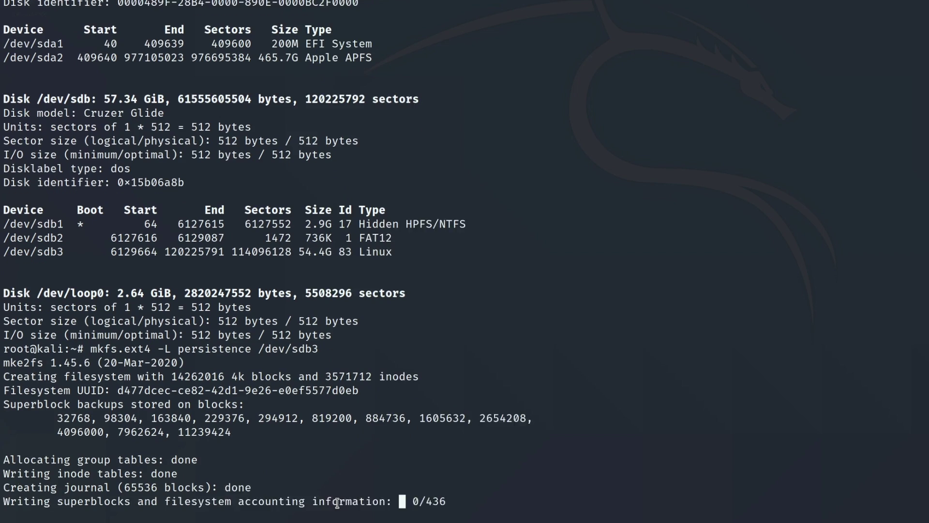
Label /dev/sdb3 persistence, create /mnt/myusb and mount sdb3 there.
type("e2")
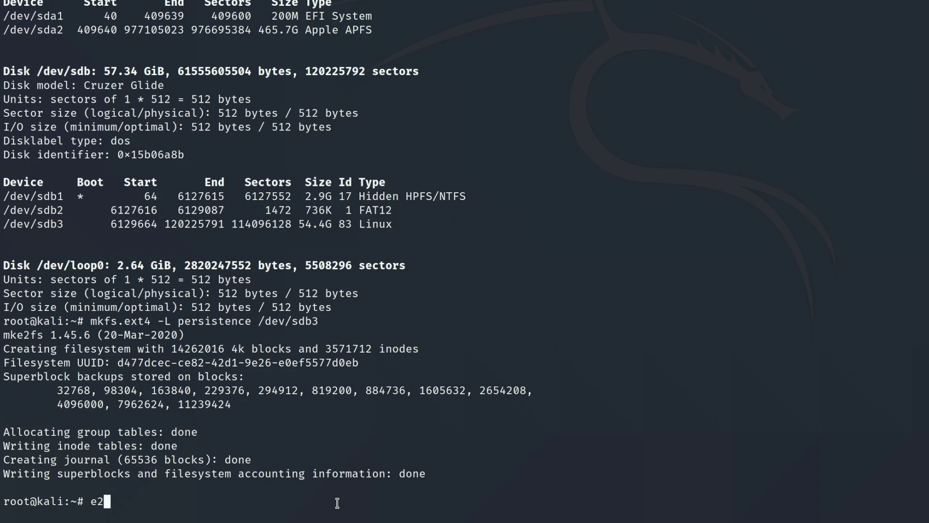
type("label /dev")
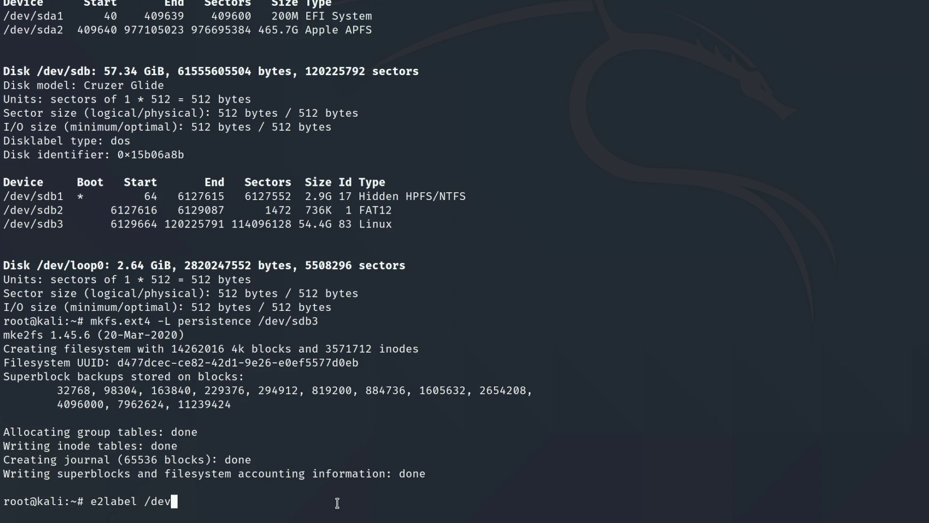
type("/sdb3 pe")
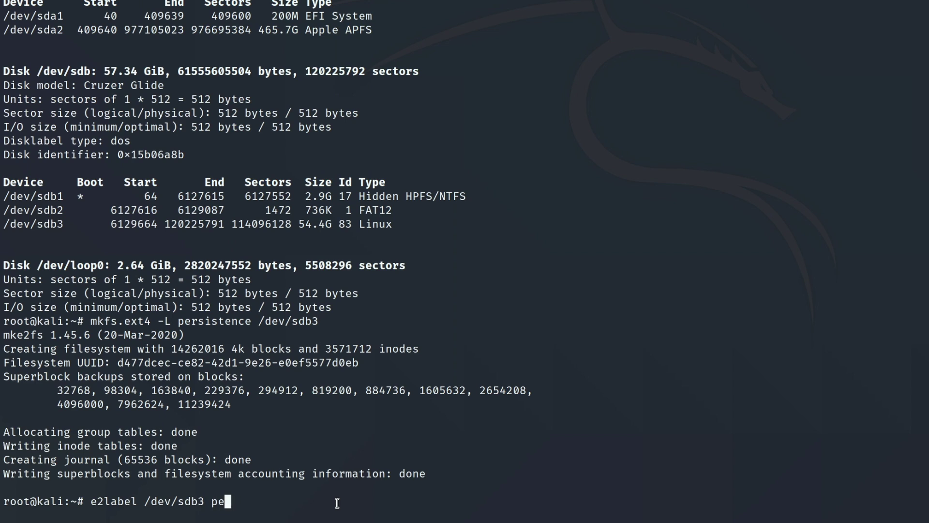
type("rsistence")
key("Return")
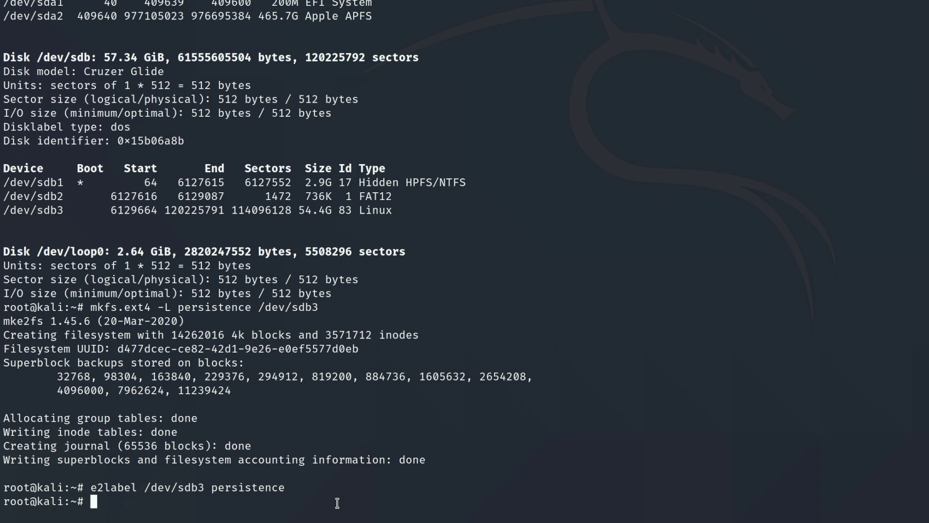
type("mkdir -p /mnt/")
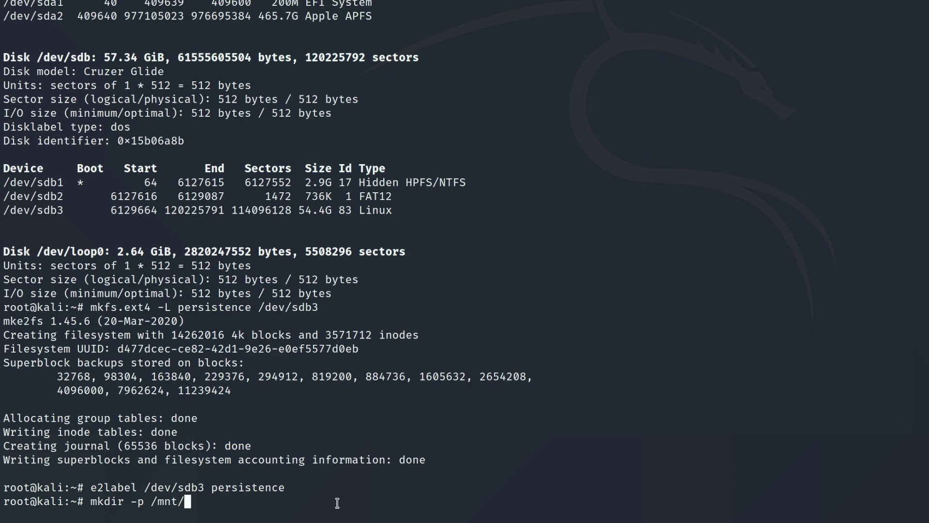
type("myusb")
key("Return")
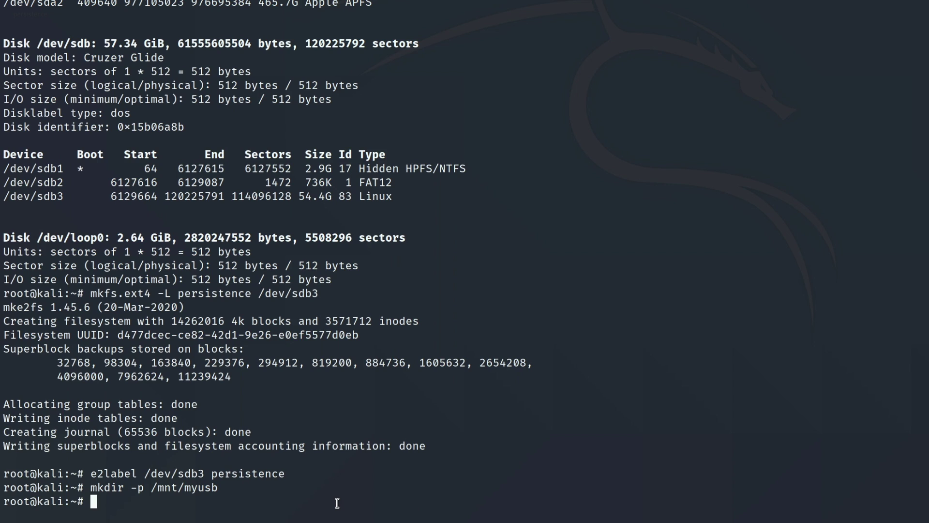
type("mount /dev")
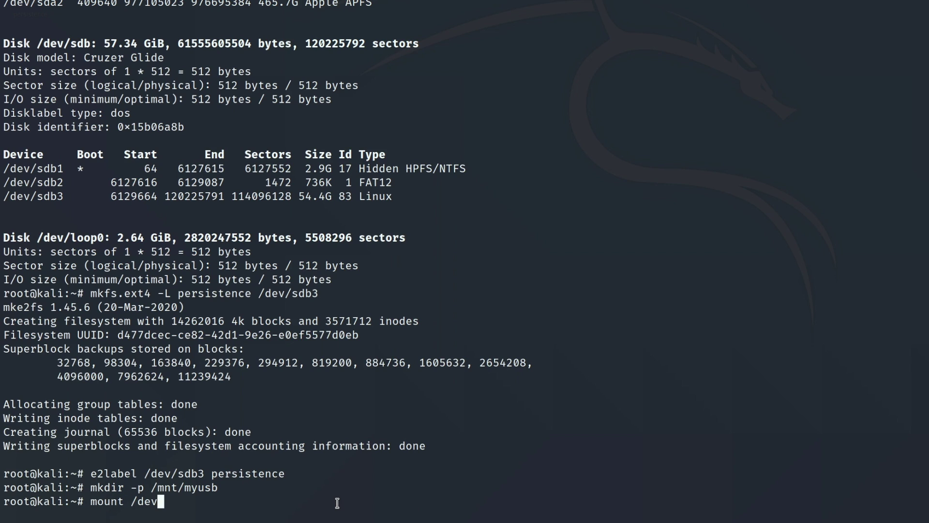
type("/sdb3 /mnt")
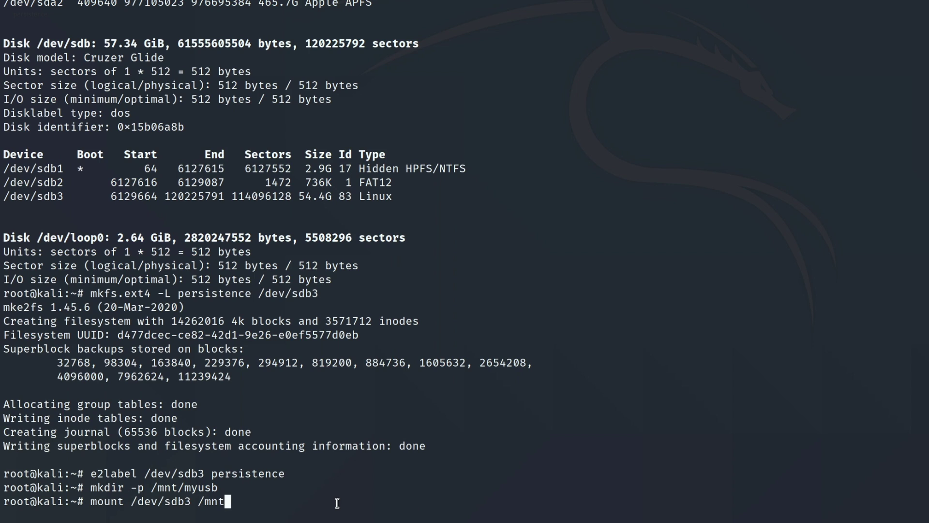
type("/myusb")
key("Return")
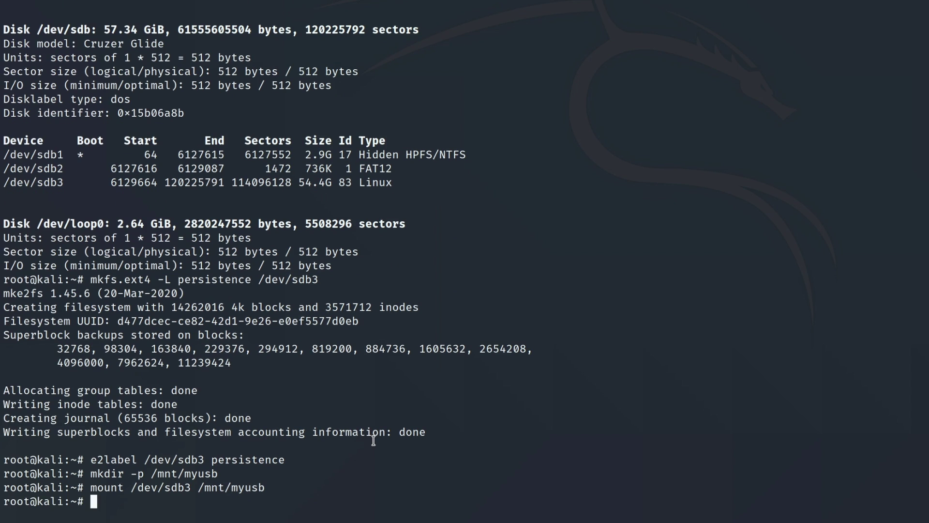
Write '/ union' to /mnt/myusb/persistence.conf, unmount sdb3, reboot into persistence mode.
type("echo \"/ union\" ")
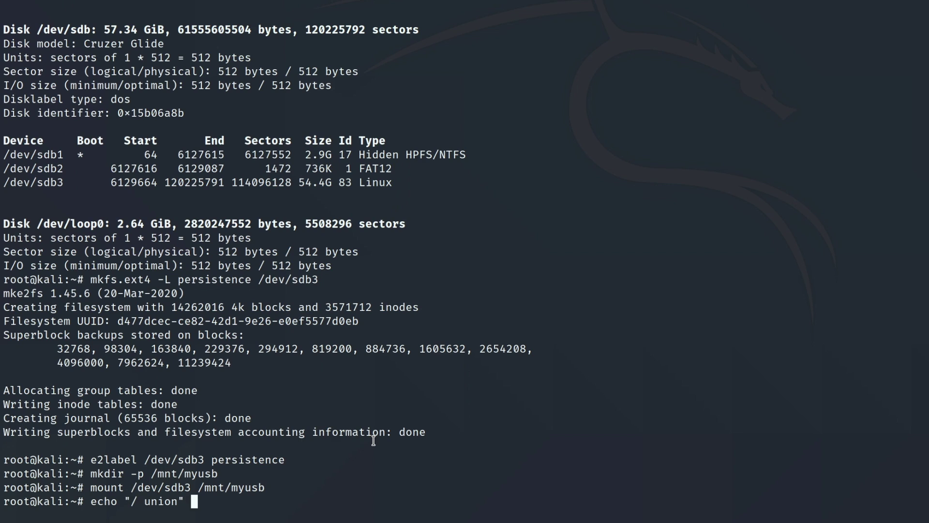
type("> /mnt/my")
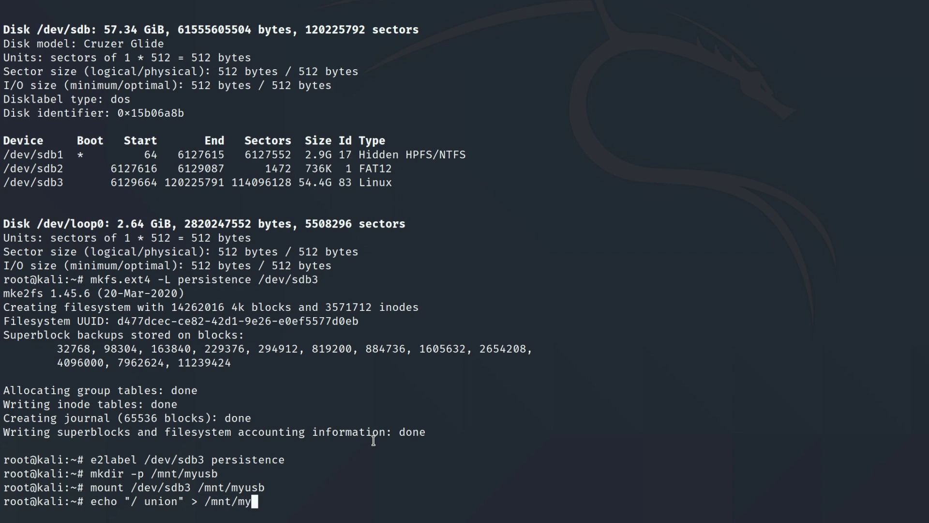
type("usb/persistence.c")
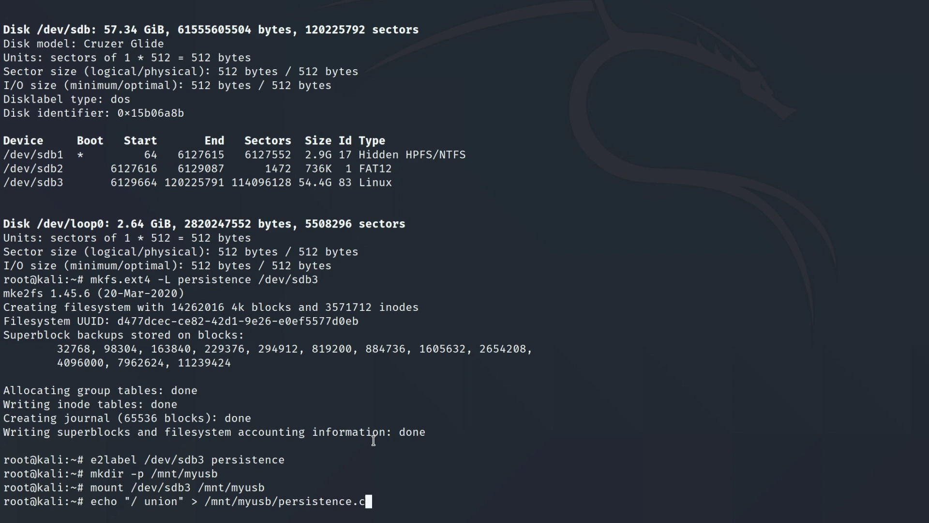
type("onf")
key("Return")
type("umoun")
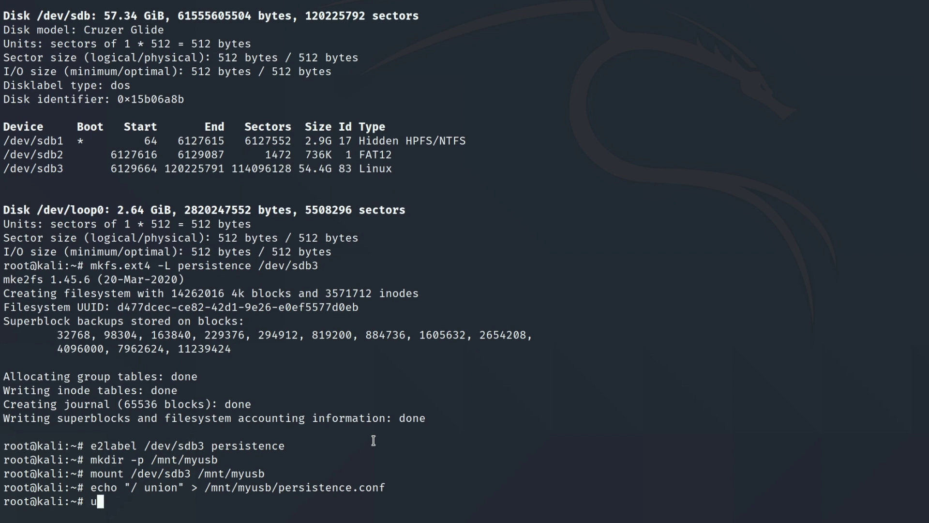
type("t dev")
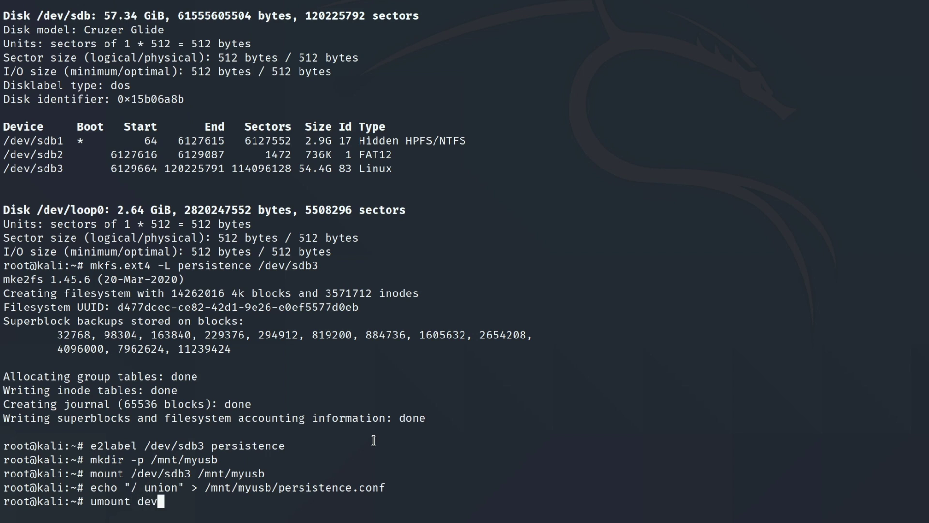
type("/sdb3 &&")
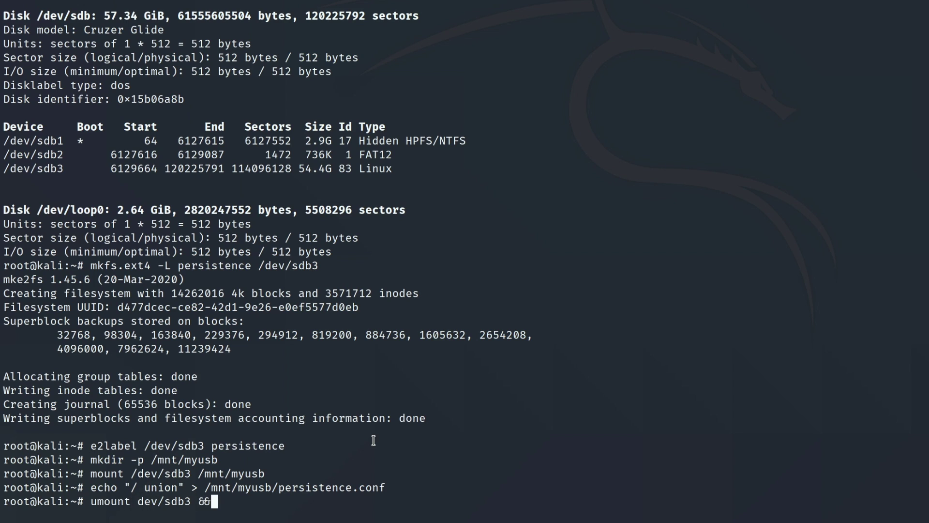
type(" reboo")
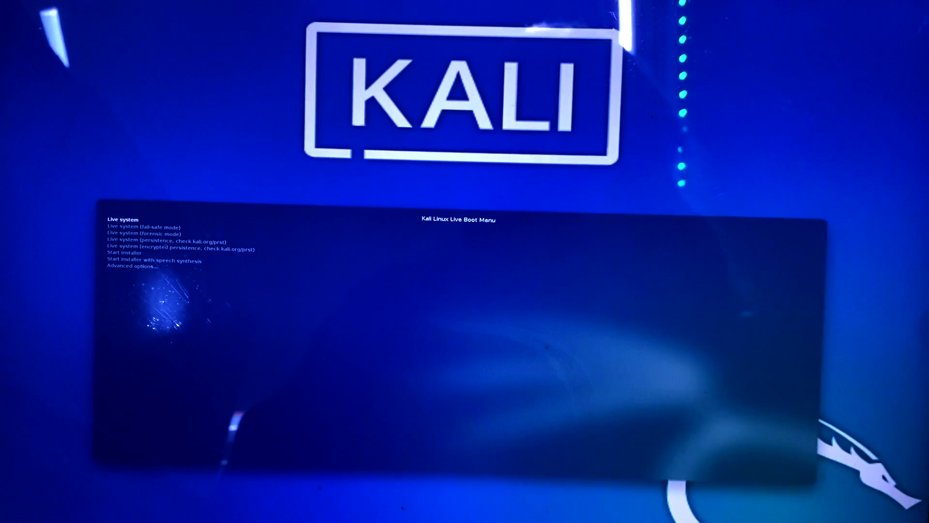
key("Down")
key("Down")
key("Down")
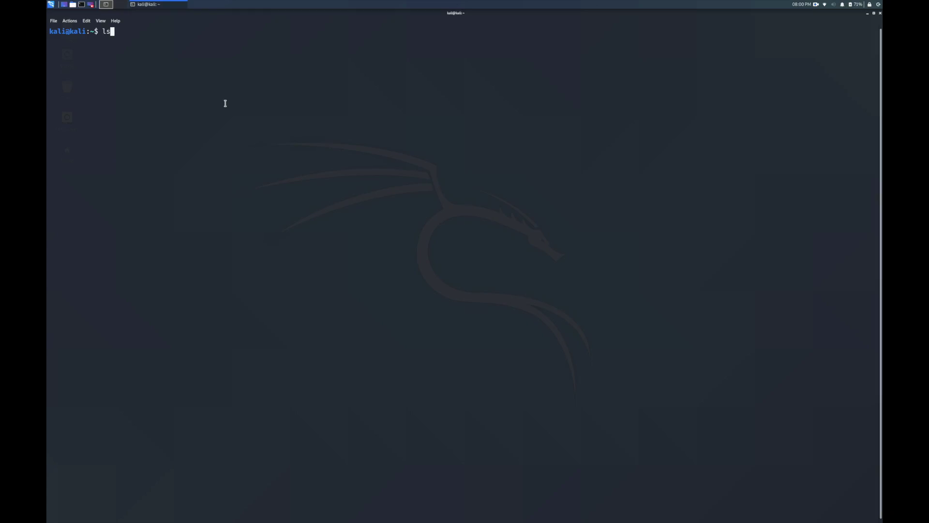
List the home folder, switch to a root shell and set a new root password.
key("Return")
type("sudo")
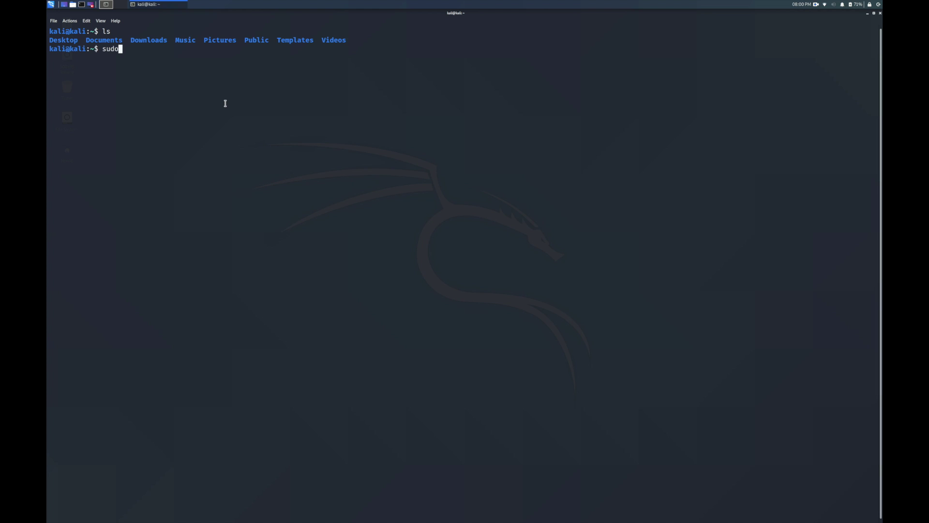
type(" -i")
key("Return")
type("passwd root")
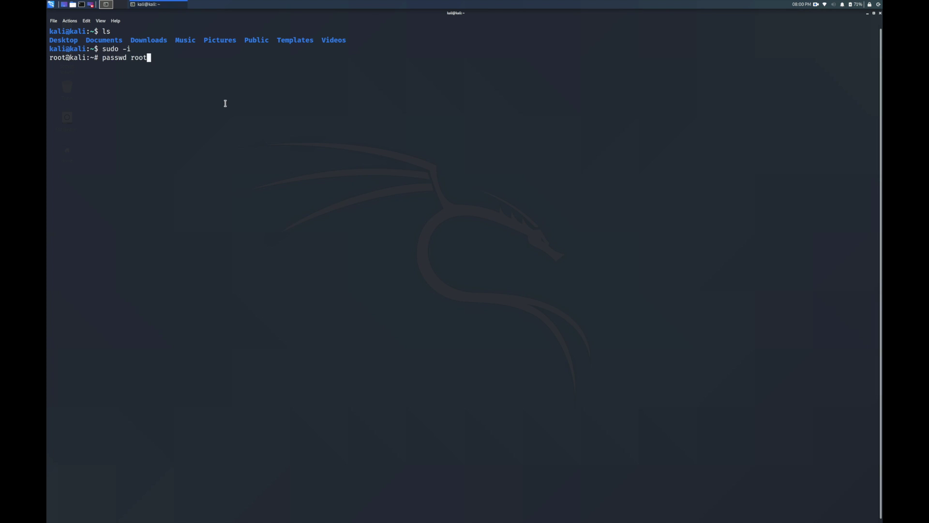
key("Return")
key("Return")
key("Return")
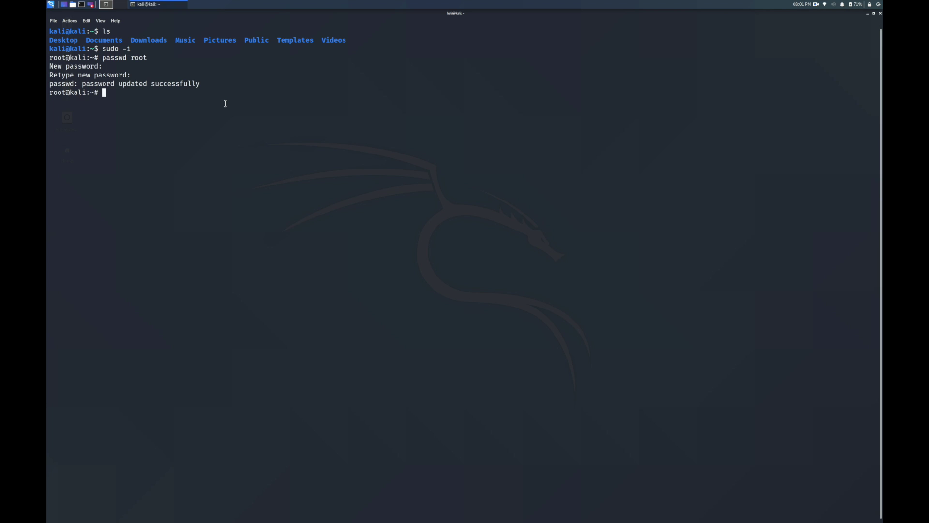
key("ctrl+l")
Create a testdir folder, move into it and create an empty testing.txt.
type("mkdir")
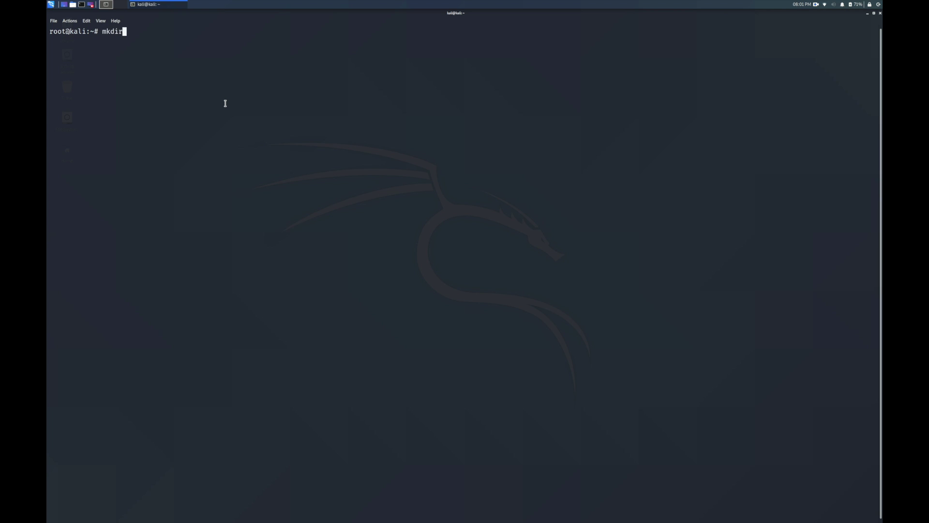
type(" testdir")
key("Return")
type("cd testd")
key("Tab")
key("Return")
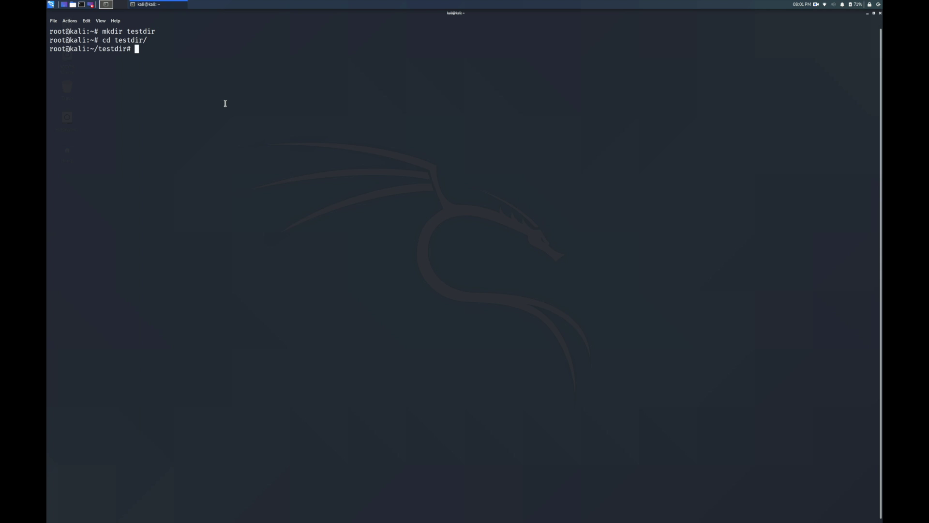
type("touch testing.txt")
key("Return")
Write 'foo bar' into testing.txt and open it in nano to check.
type("echo")
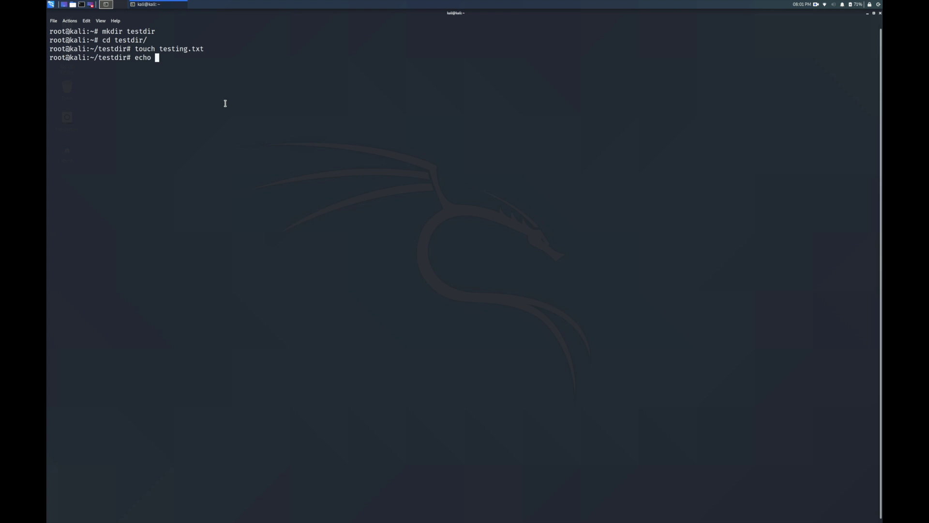
type(" 'foo bar' > testing.txt")
key("Return")
type("nano ")
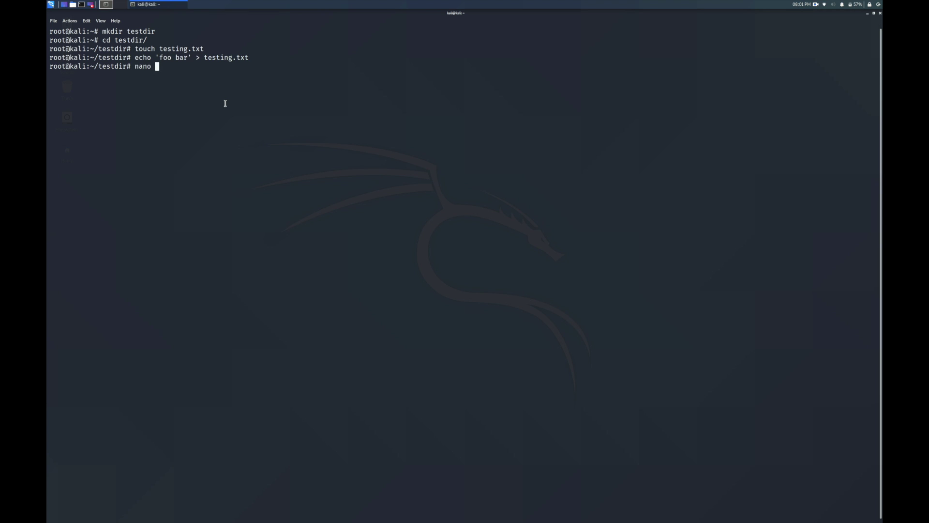
type("test")
key("Tab")
key("Return")
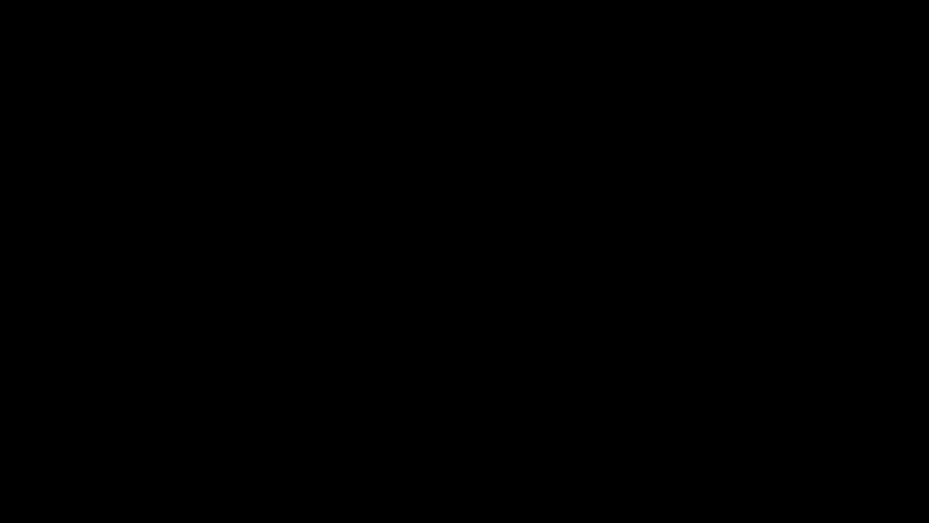
After the reboot, list the home folder and move into testdir.
type("ls")
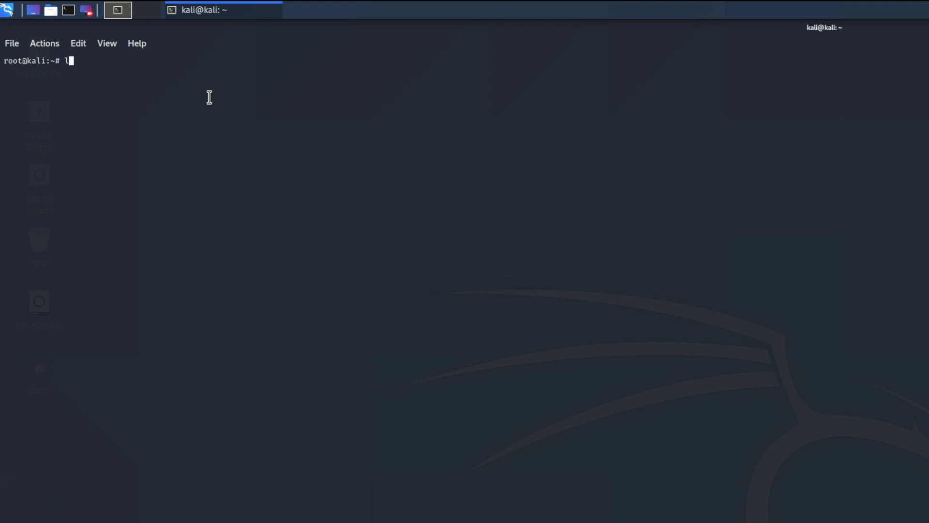
key("Return")
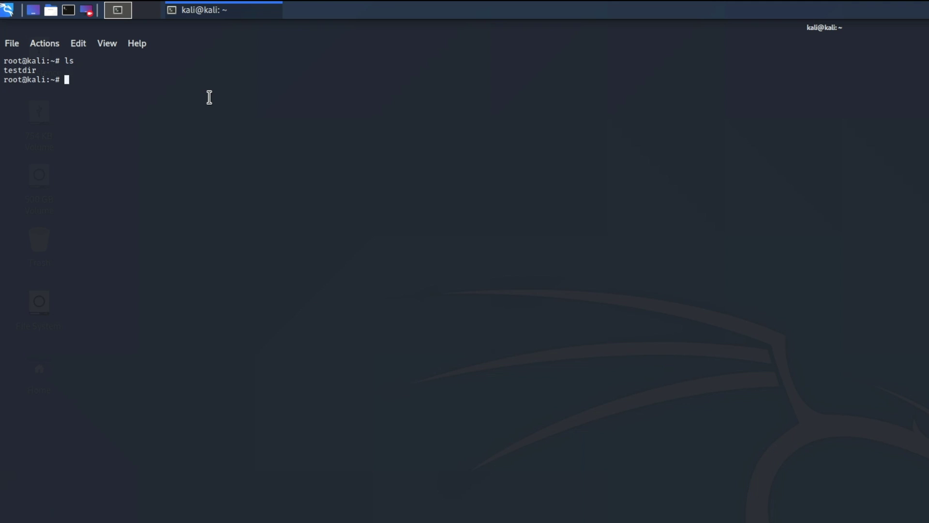
type("cd t")
key("Tab")
key("Return")
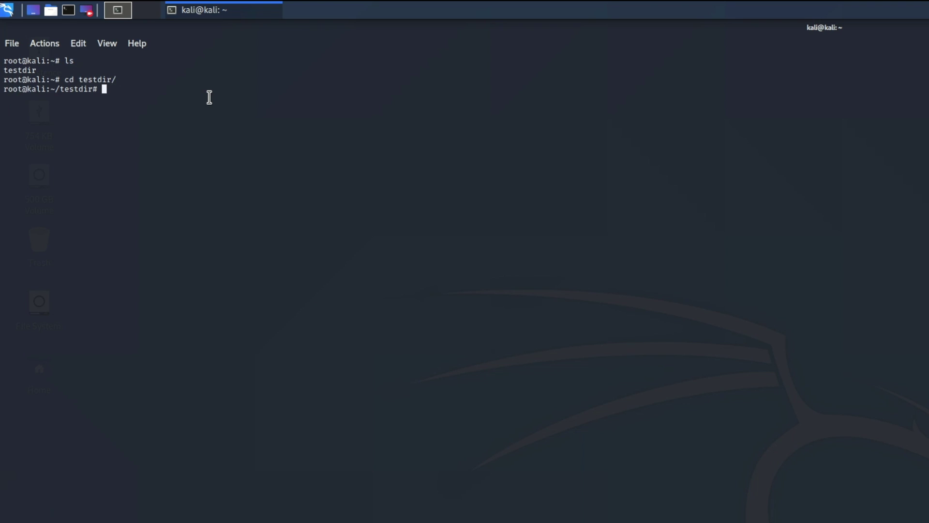
List testdir and open testing.txt in nano to confirm 'foo bar' persisted.
type("ls")
key("Return")
type("nano testing.t")
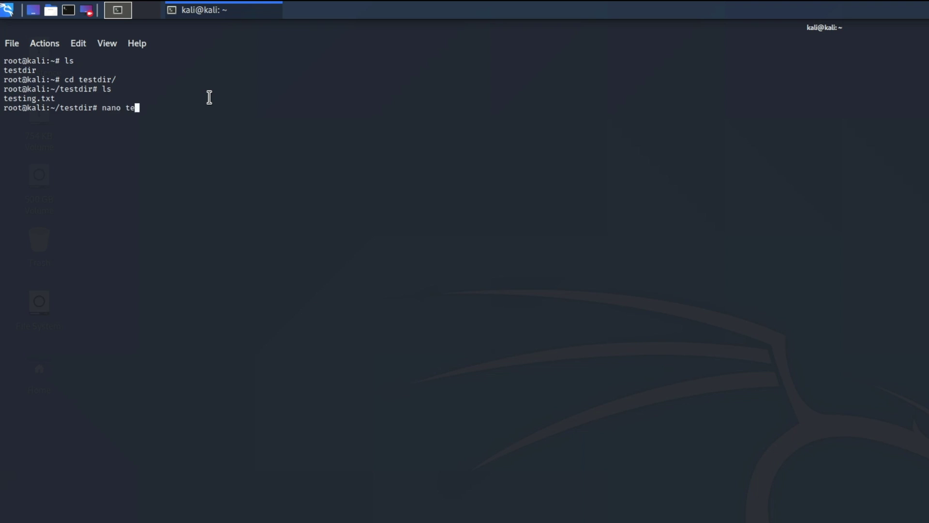
type("xt")
key("Return")
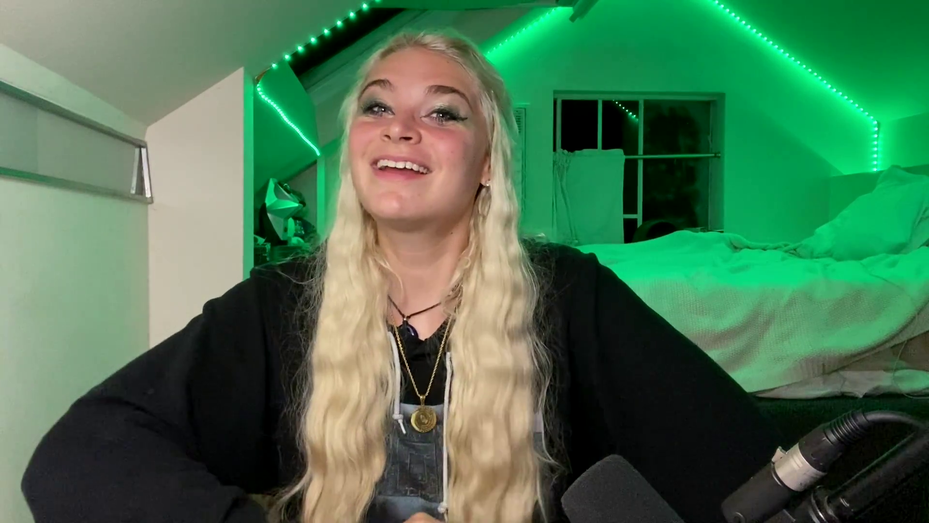
In the applications menu, browse Information Gathering's IDS/IPS, OSINT and SMTP Analysis subfolders.
left_click(10, 15)
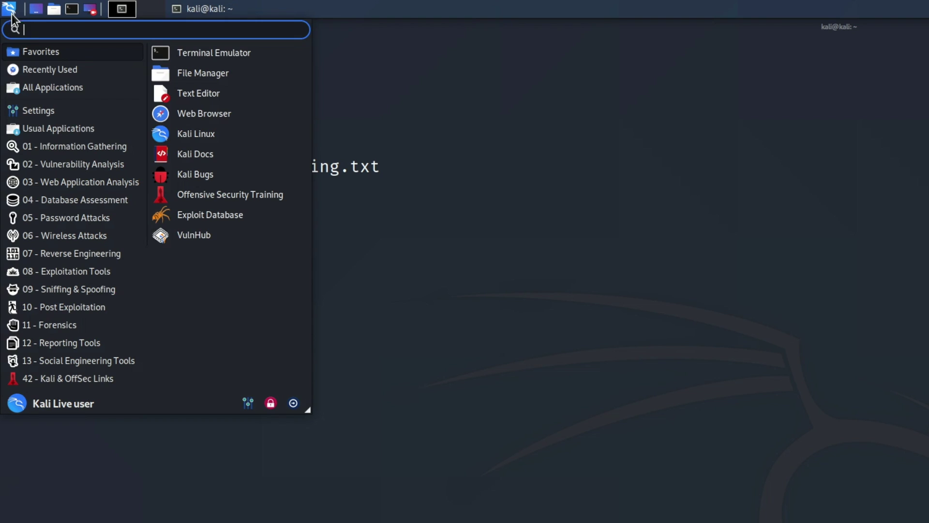
left_click(54, 146)
left_click(153, 72)
left_click(153, 174)
left_click(152, 275)
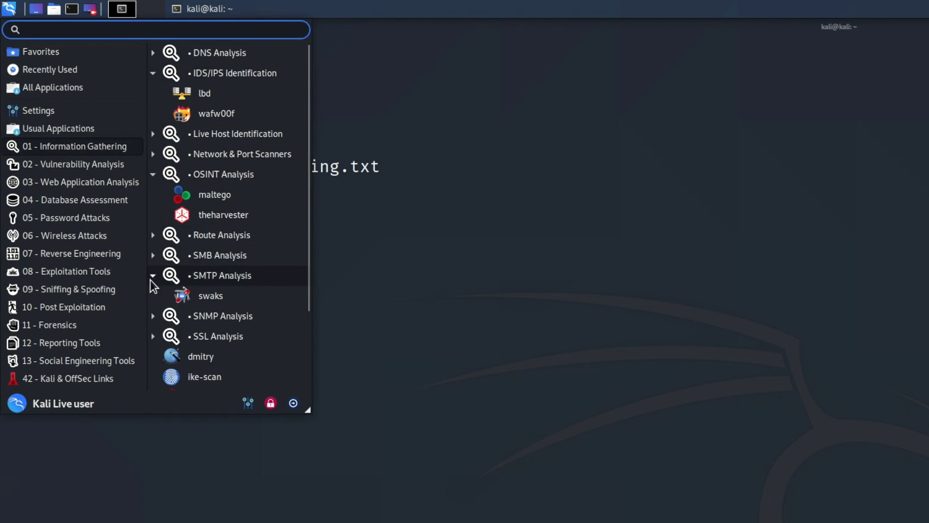
scroll(155, 305, "down", 3)
Browse the Vulnerability Analysis Fuzzing Tools, then Web Application Analysis and Database Assessment.
left_click(47, 164)
left_click(153, 53)
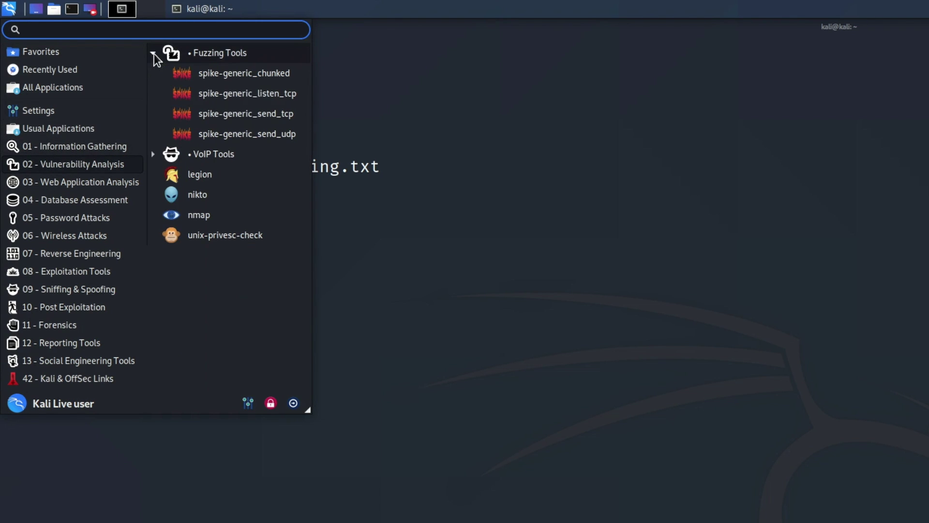
left_click(73, 184)
left_click(68, 194)
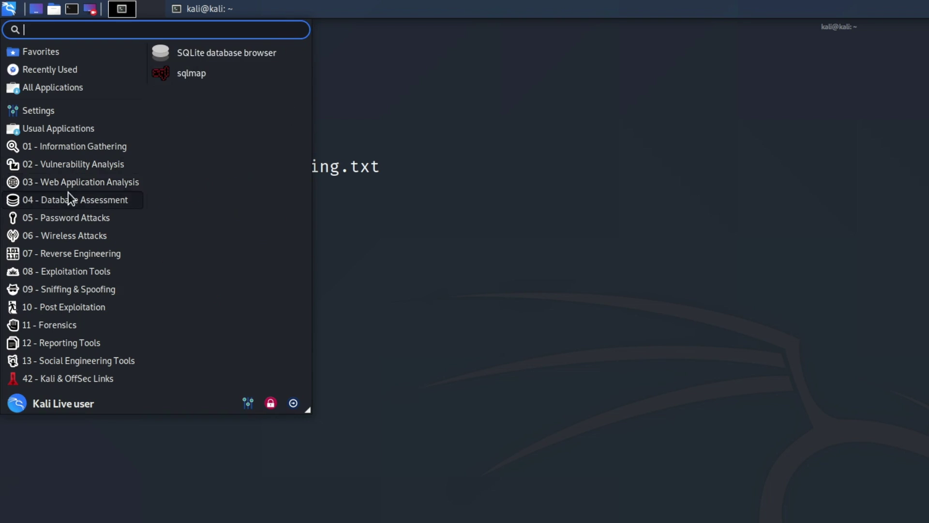
Expand Password Attacks' Profiling, Passing the Hash, Online and Offline Attacks subfolders.
left_click(72, 218)
left_click(153, 114)
left_click(153, 92)
left_click(153, 73)
left_click(153, 53)
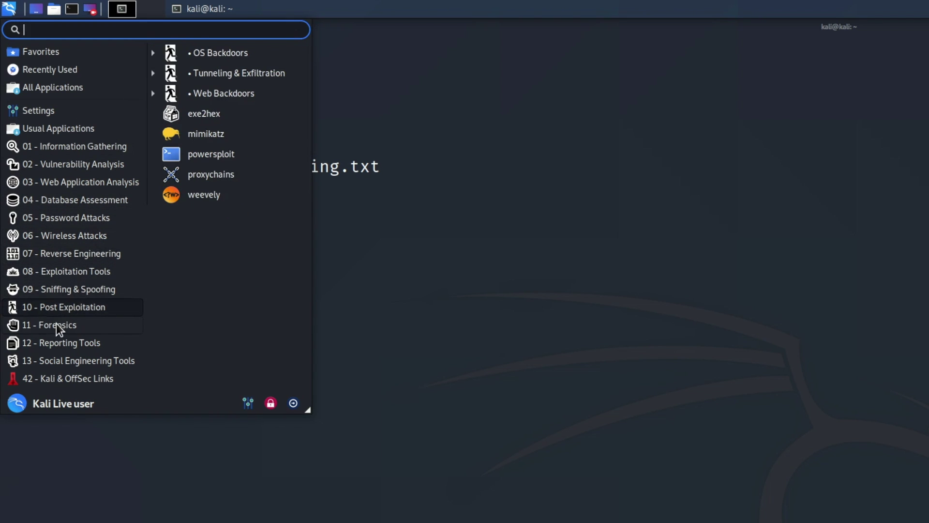
Expand the Forensics Imaging, Forensics PDF and Sleuth Kit subfolders.
left_click(153, 71)
left_click(153, 112)
left_click(153, 174)
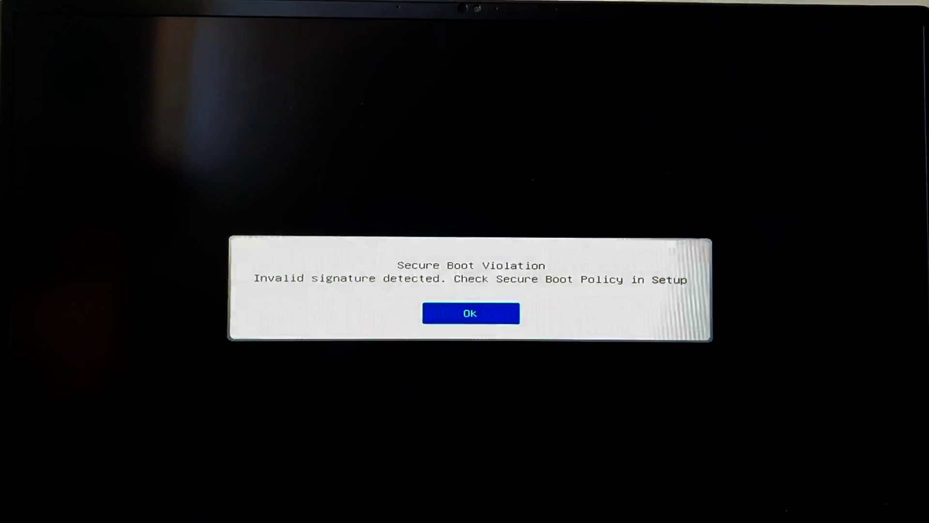
Dismiss the Secure Boot Violation invalid-signature error with Ok.
key("Return")
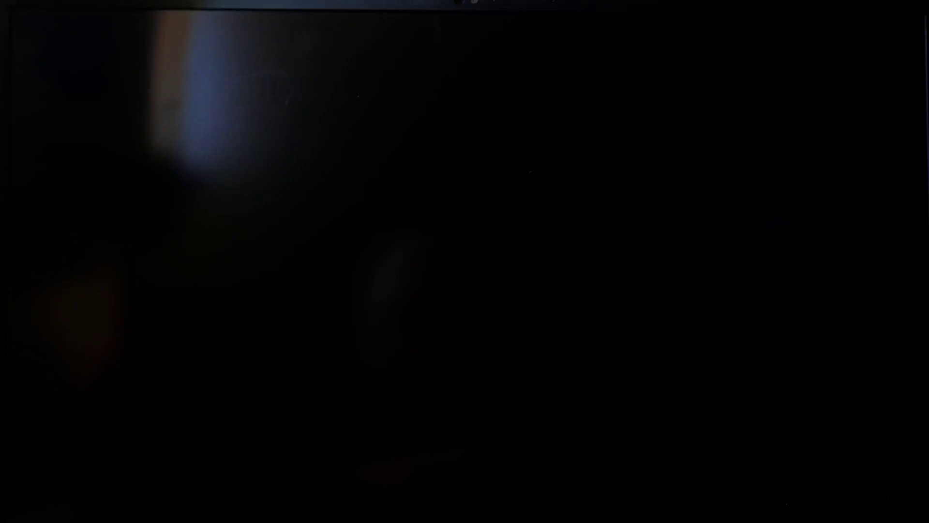